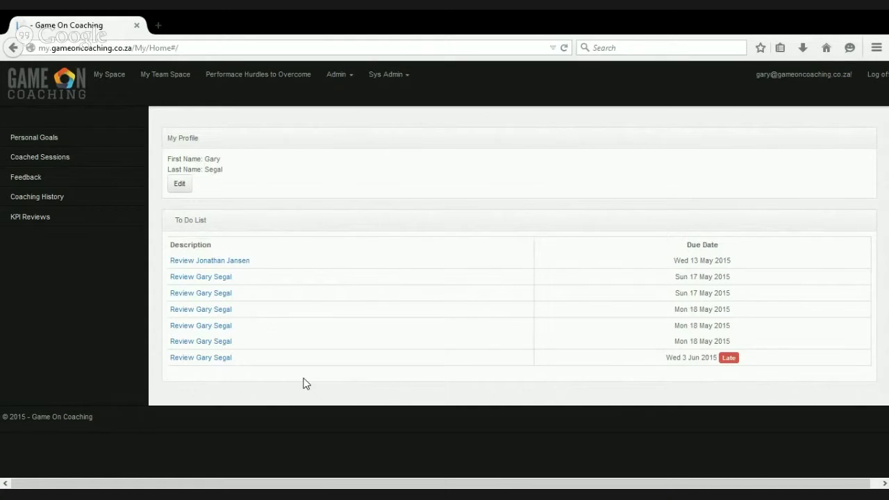
Open My Team Space to see both players' coaching figures and the pending request
{"action": "left_click", "coordinate": [183, 79]}
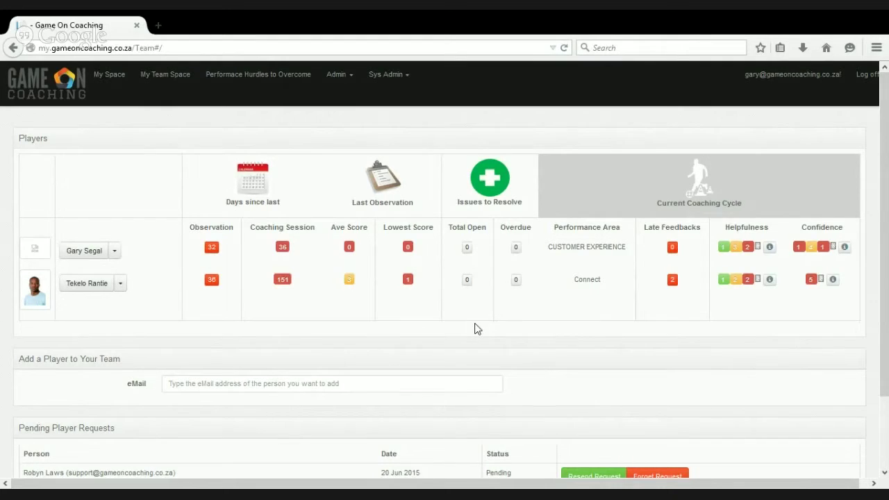
Open the first player's action menu on the team page
{"action": "scroll", "coordinate": [478, 329], "scroll_direction": "down", "scroll_amount": 2}
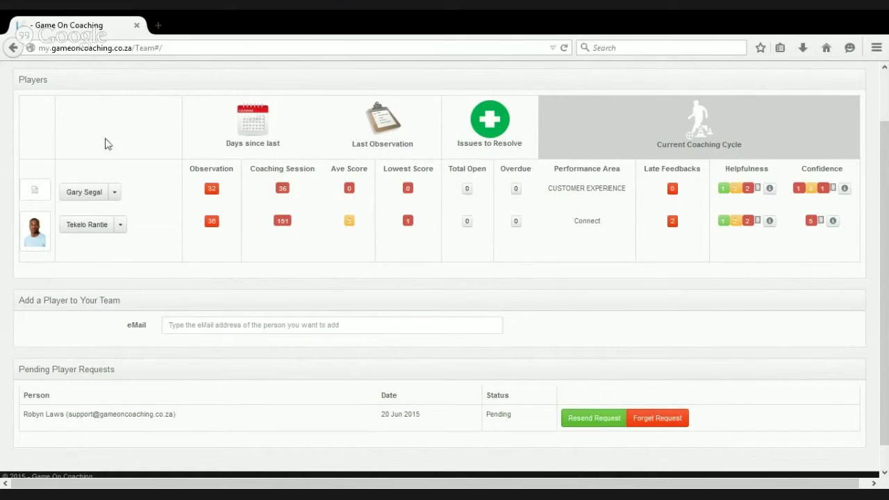
{"action": "left_click", "coordinate": [115, 193]}
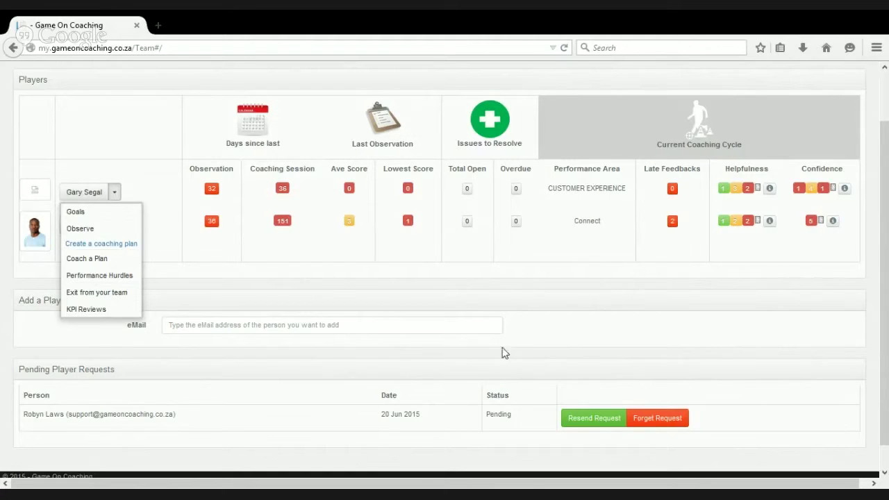
From the player's Observe page, create a new observation with the In Bound Calls game plan
{"action": "left_click", "coordinate": [86, 233]}
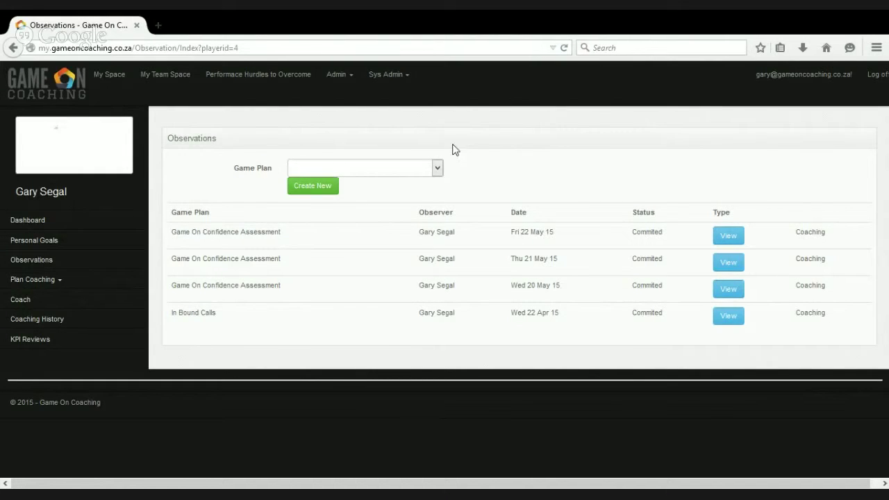
{"action": "left_click", "coordinate": [438, 170]}
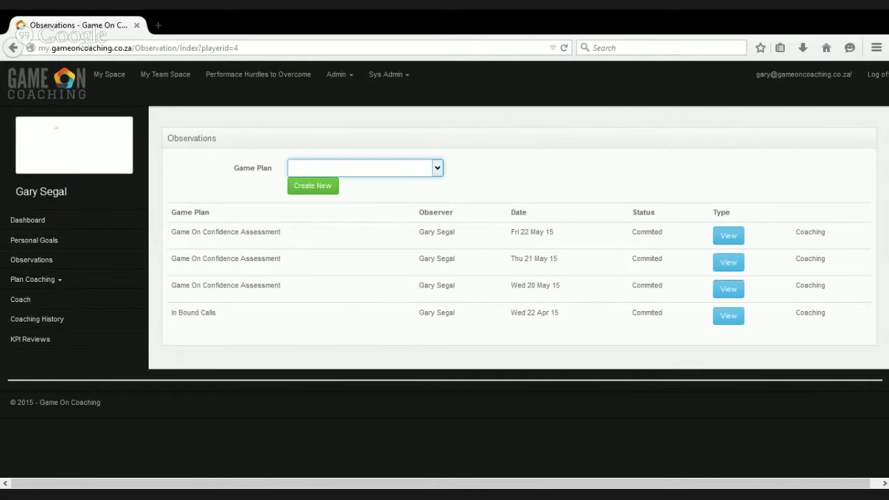
{"action": "key", "text": "Down"}
{"action": "left_click", "coordinate": [313, 189]}
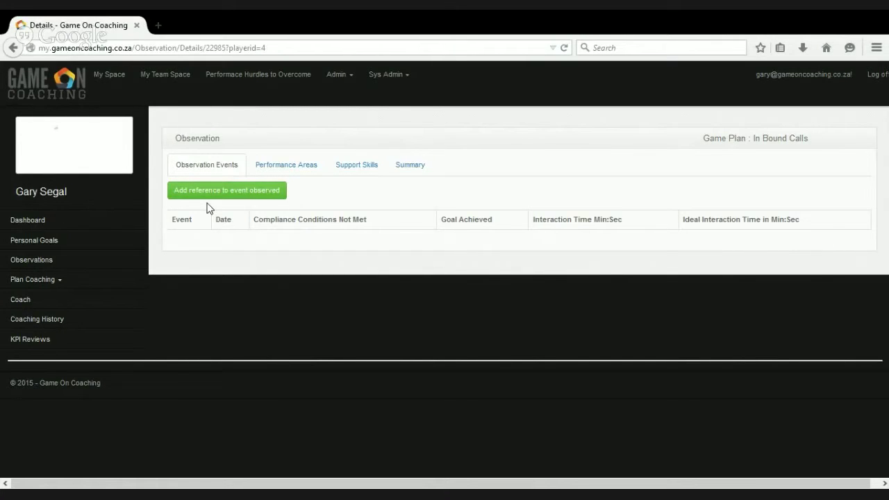
Start an event reference with source number AQM8w56, date 18 June 2015, goal achieved Yes
{"action": "left_click", "coordinate": [248, 196]}
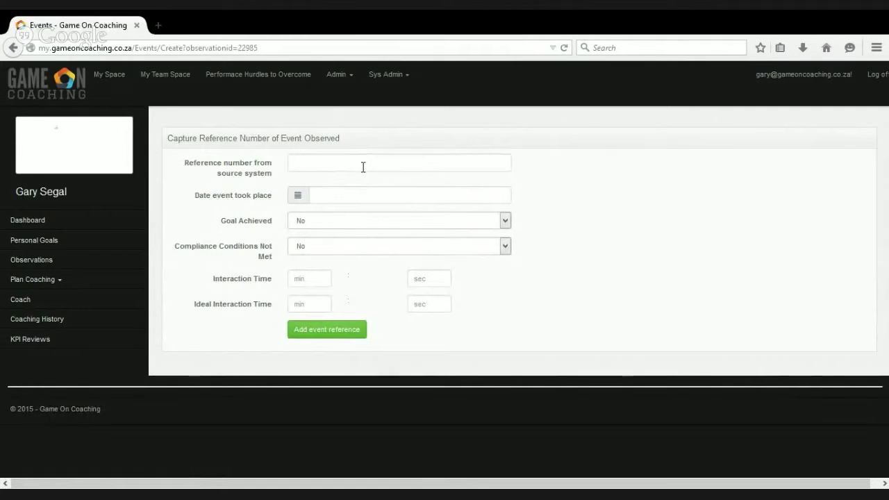
{"action": "left_click", "coordinate": [361, 166]}
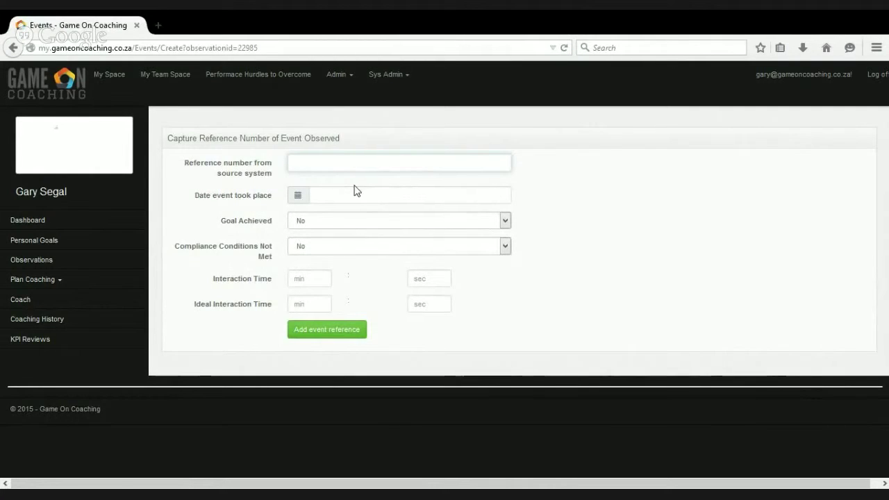
{"action": "type", "text": "AQM8w56"}
{"action": "left_click", "coordinate": [379, 198]}
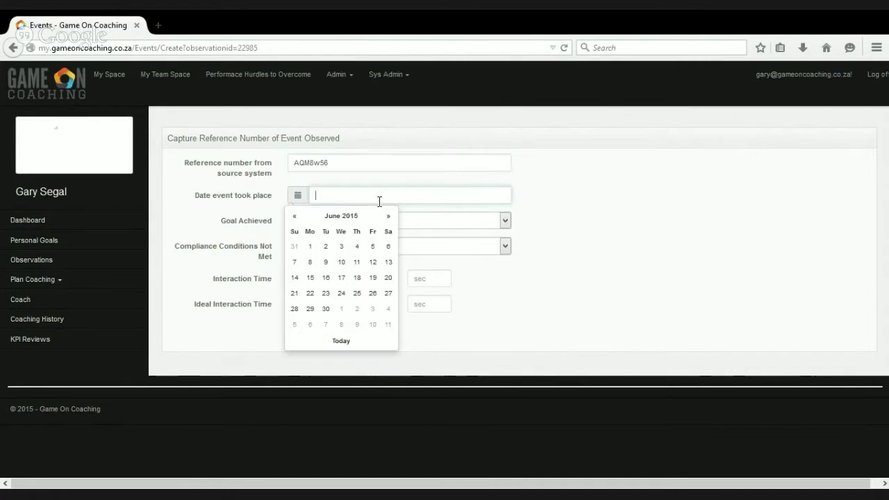
{"action": "left_click", "coordinate": [358, 280]}
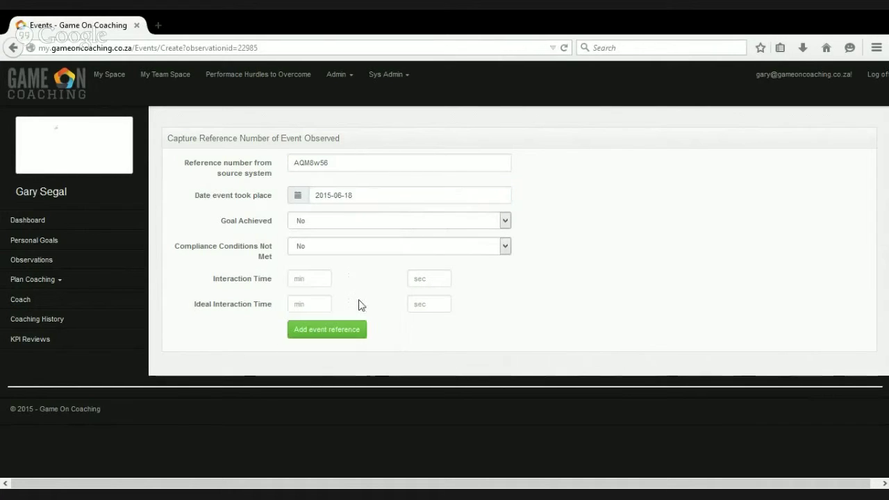
{"action": "left_click", "coordinate": [506, 222]}
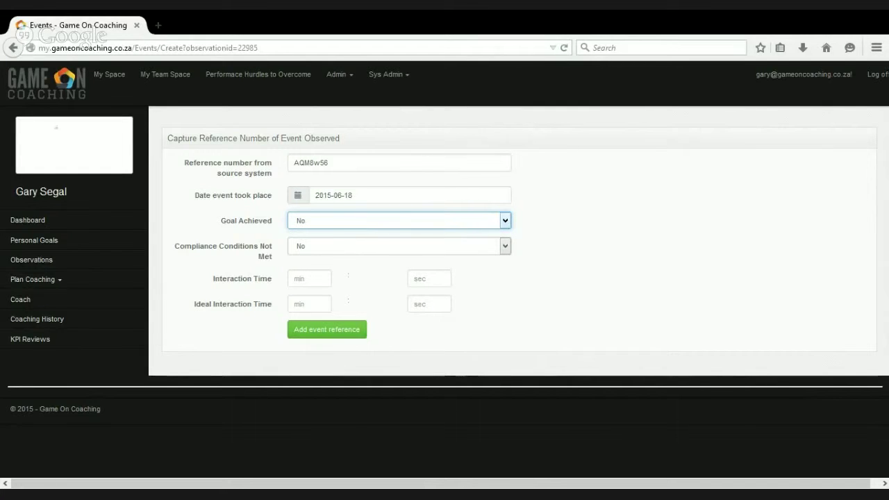
{"action": "key", "text": "Down"}
Leave compliance at No and set interaction time 5:00 and ideal interaction time 3:00
{"action": "left_click", "coordinate": [504, 247]}
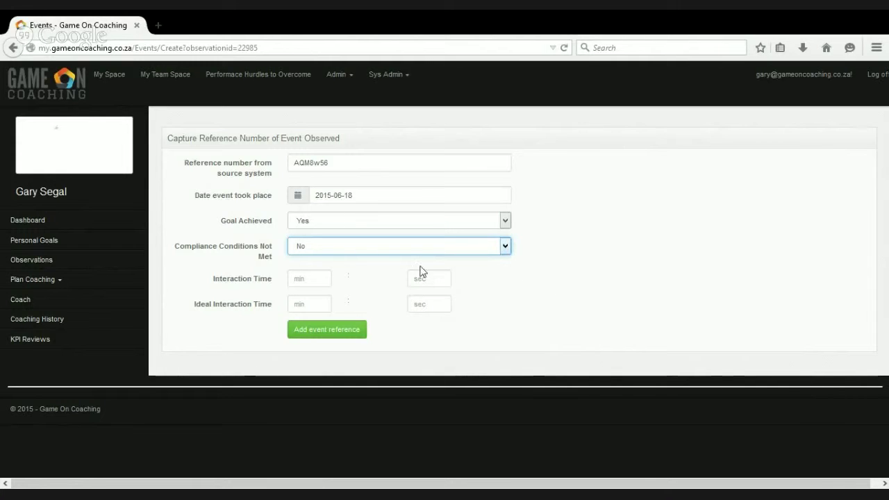
{"action": "key", "text": "Tab"}
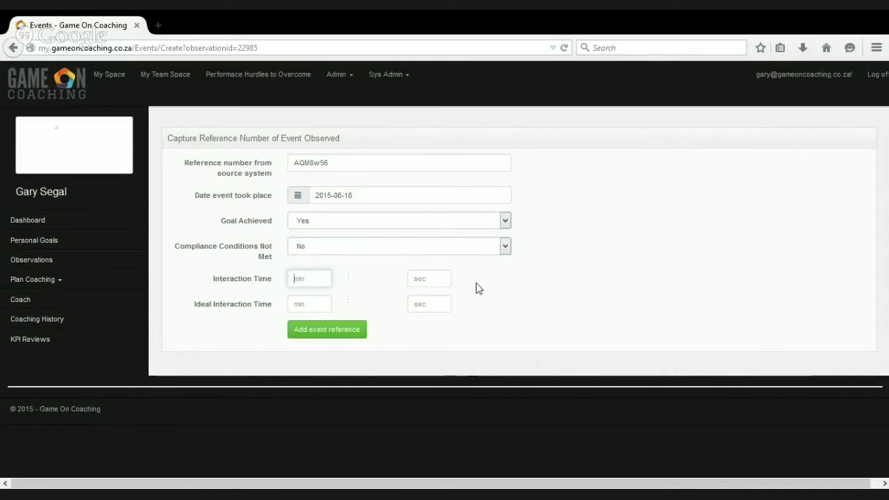
{"action": "type", "text": "5"}
{"action": "type", "text": "00"}
{"action": "key", "text": "Tab"}
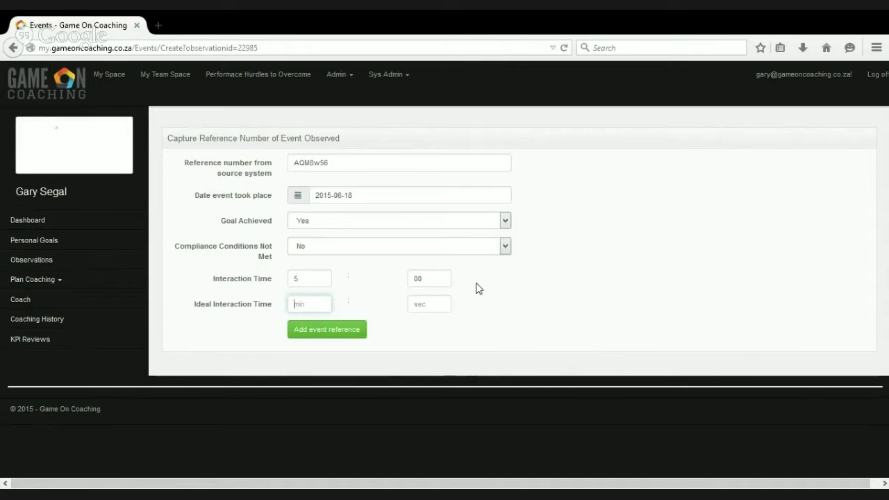
{"action": "type", "text": "4"}
{"action": "key", "text": "BackSpace"}
{"action": "type", "text": "3"}
{"action": "key", "text": "Tab"}
{"action": "type", "text": "00"}
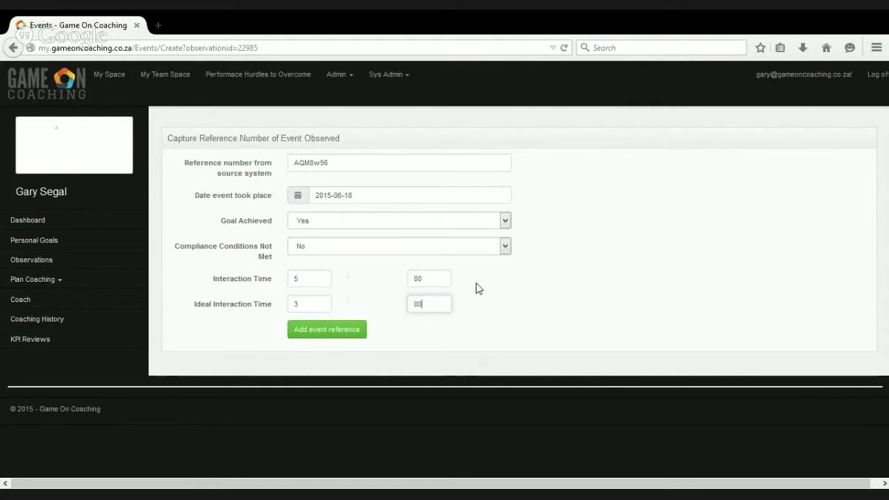
Save the AQM8w56 event reference to the observation
{"action": "left_click", "coordinate": [342, 337]}
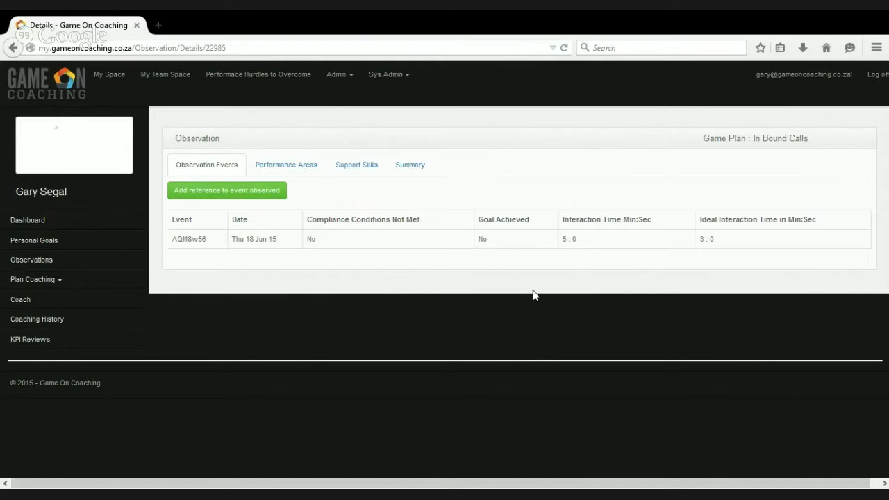
Open Performance Areas and review its questions from Connect through Show up right
{"action": "left_click", "coordinate": [300, 172]}
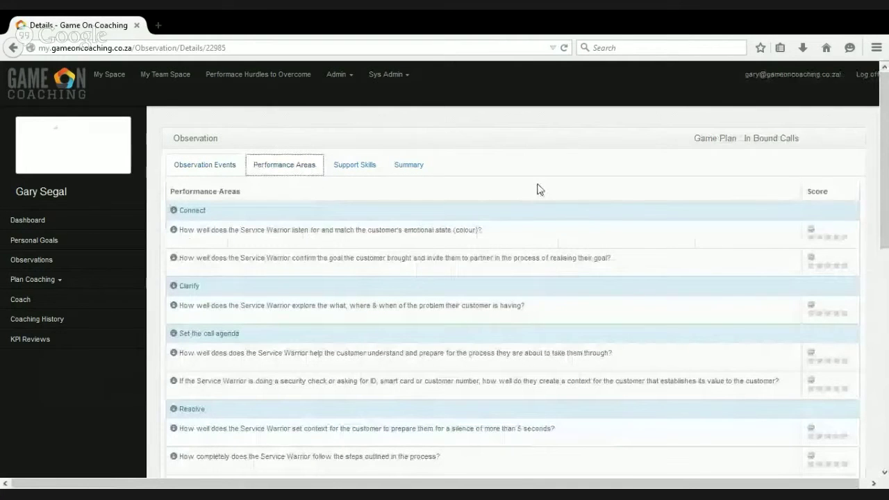
{"action": "scroll", "coordinate": [540, 191], "scroll_direction": "down", "scroll_amount": 2}
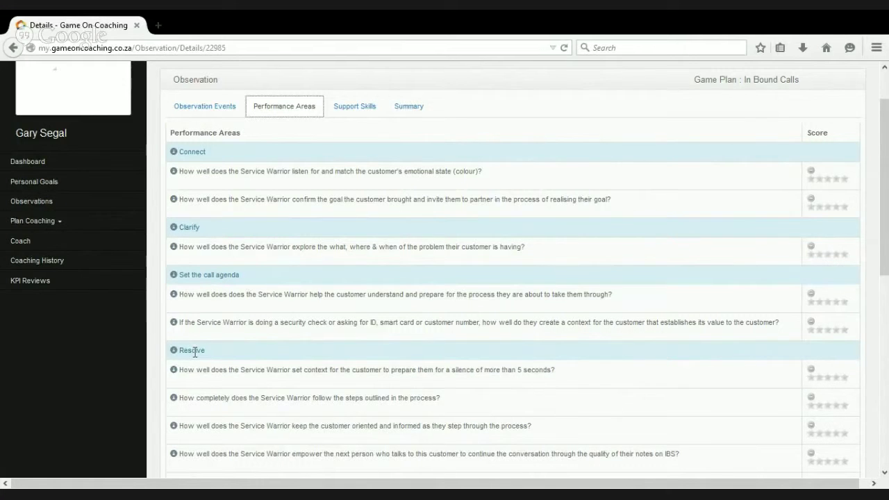
{"action": "scroll", "coordinate": [218, 293], "scroll_direction": "down", "scroll_amount": 1}
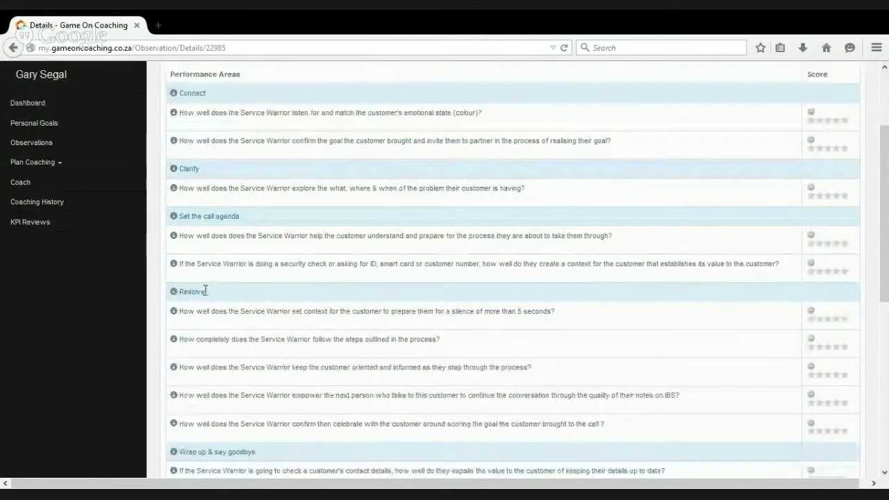
{"action": "scroll", "coordinate": [211, 381], "scroll_direction": "down", "scroll_amount": 1}
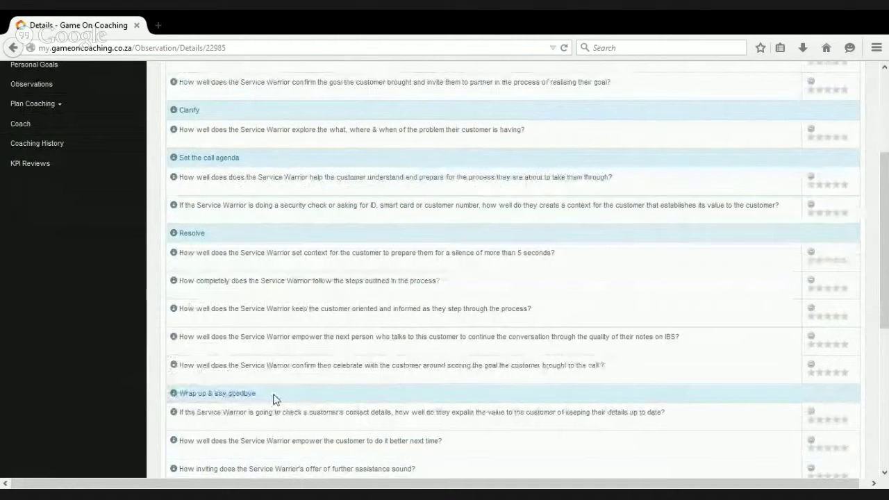
{"action": "scroll", "coordinate": [274, 397], "scroll_direction": "down", "scroll_amount": 1}
{"action": "scroll", "coordinate": [274, 393], "scroll_direction": "down", "scroll_amount": 2}
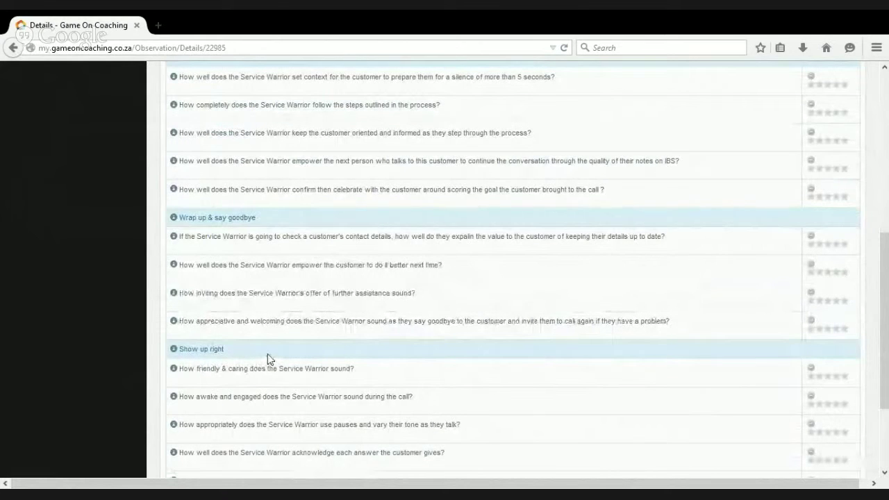
{"action": "scroll", "coordinate": [267, 358], "scroll_direction": "down", "scroll_amount": 1}
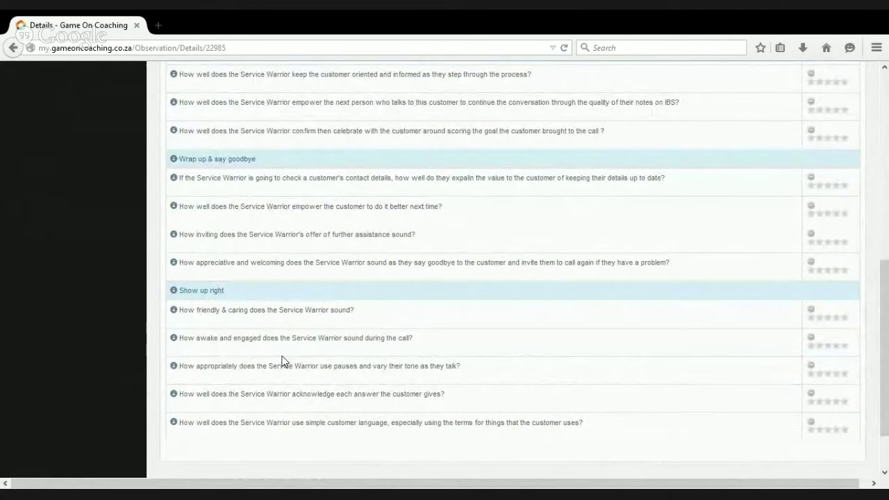
{"action": "scroll", "coordinate": [283, 361], "scroll_direction": "up", "scroll_amount": 9}
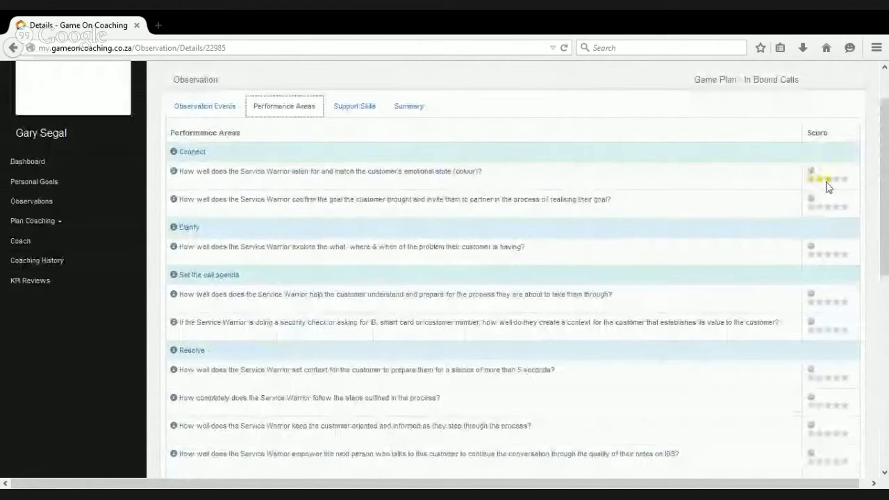
Rate the first seven questions, emotional state through follow-the-steps, 3, 4, 4, 3, 2, 3, 3 stars
{"action": "left_click", "coordinate": [827, 178]}
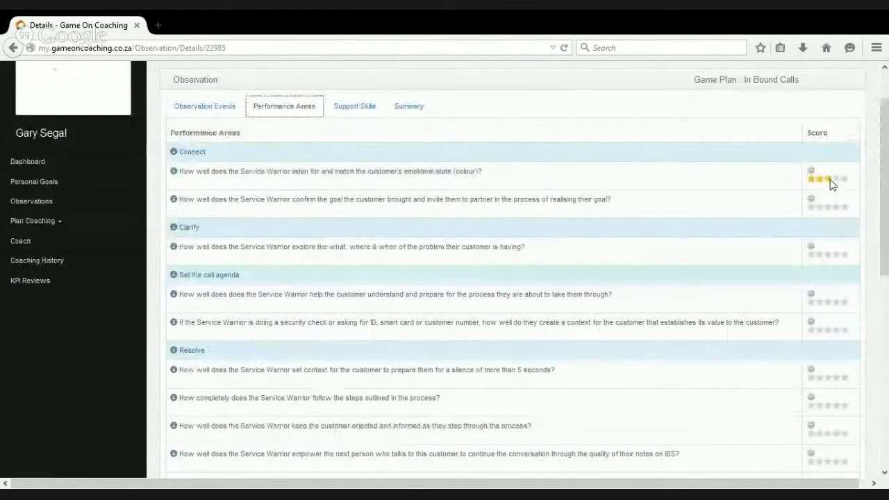
{"action": "left_click", "coordinate": [828, 180]}
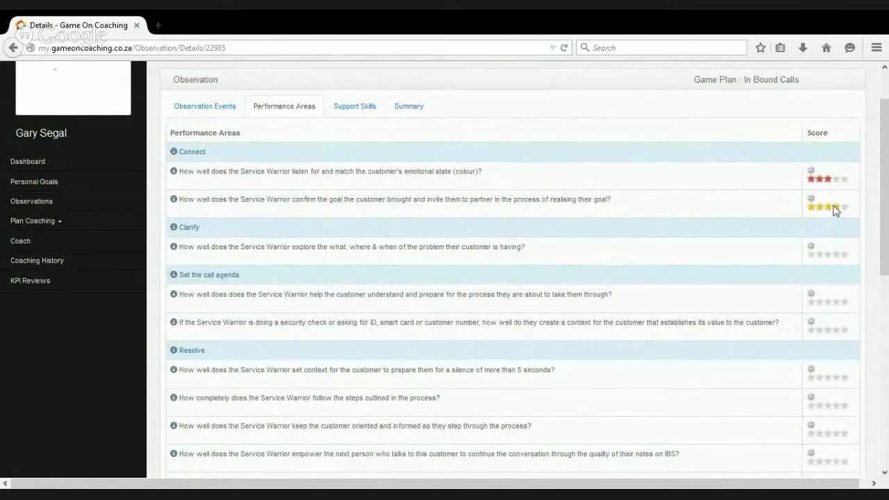
{"action": "left_click", "coordinate": [837, 207]}
{"action": "left_click", "coordinate": [836, 256]}
{"action": "left_click", "coordinate": [822, 332]}
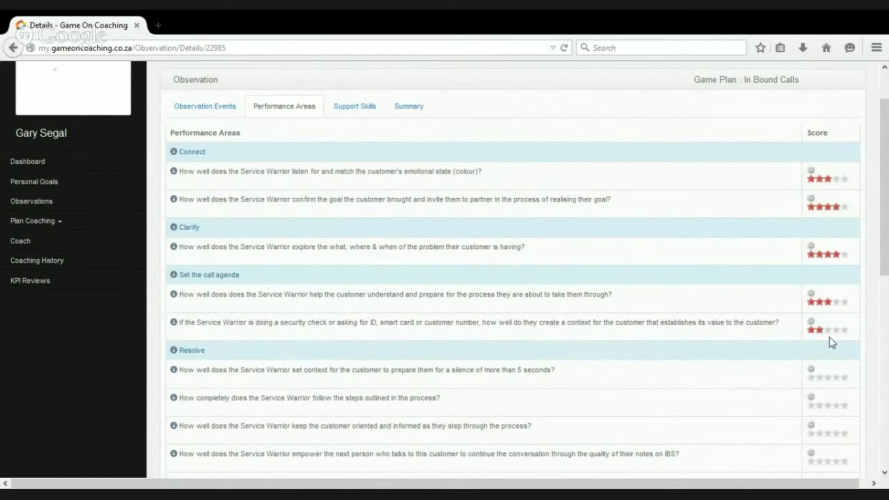
{"action": "left_click", "coordinate": [828, 376]}
{"action": "left_click", "coordinate": [828, 405]}
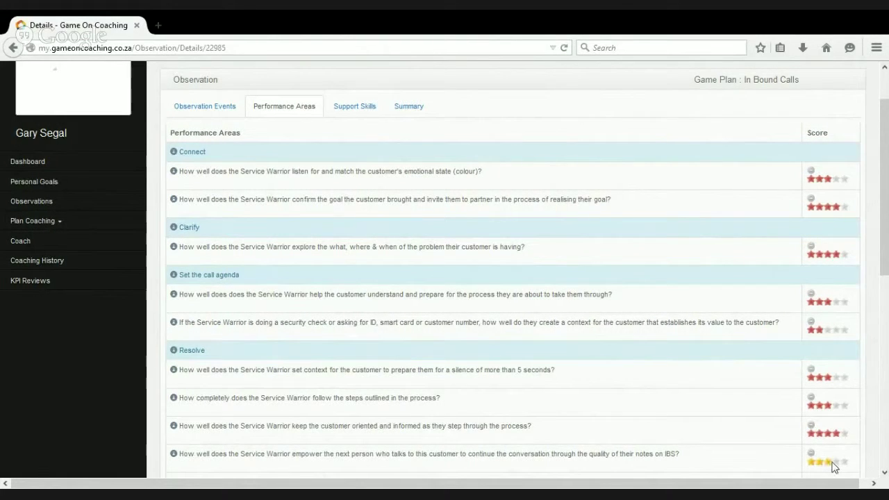
Rate celebrate-the-goal 5 stars, contact details 4, further assistance 4, and the appreciative goodbye question
{"action": "scroll", "coordinate": [833, 466], "scroll_direction": "down", "scroll_amount": 3}
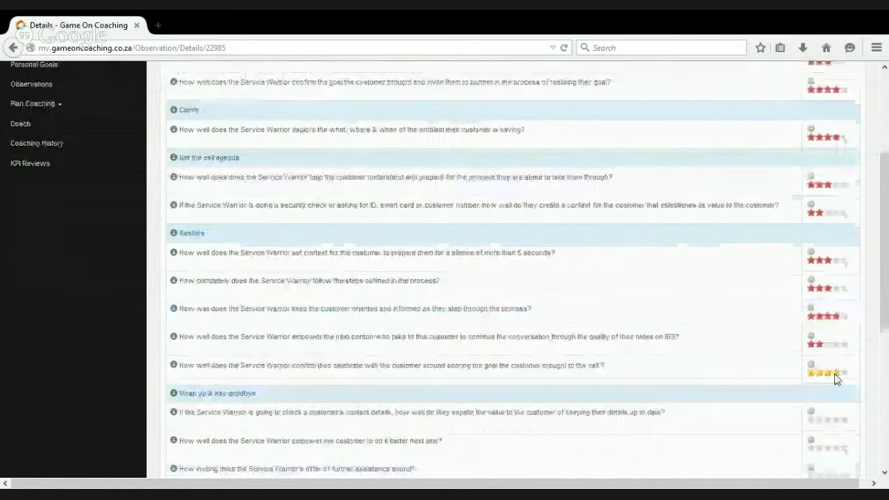
{"action": "left_click", "coordinate": [844, 373]}
{"action": "left_click", "coordinate": [835, 420]}
{"action": "scroll", "coordinate": [820, 389], "scroll_direction": "down", "scroll_amount": 3}
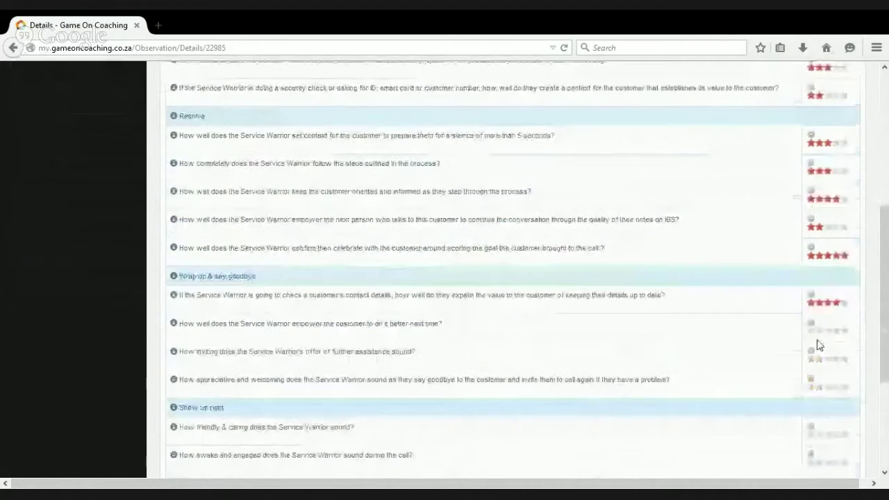
{"action": "left_click", "coordinate": [836, 360]}
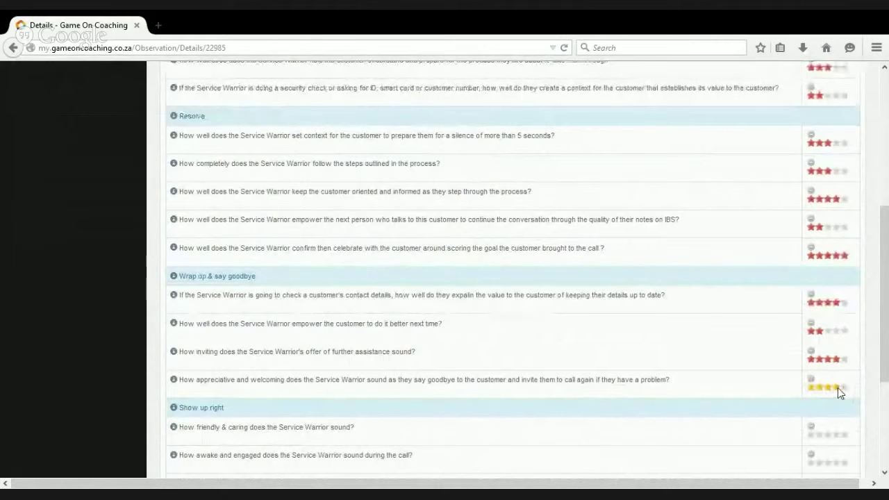
{"action": "left_click", "coordinate": [827, 387]}
{"action": "scroll", "coordinate": [827, 368], "scroll_direction": "down", "scroll_amount": 3}
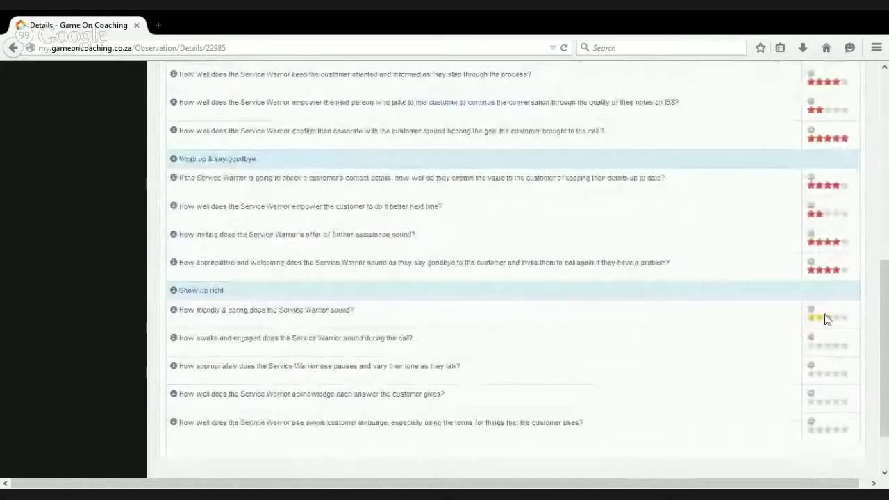
Rate the final questions: friendly 3, awake 4, pauses and tone 4, acknowledge 3, simple language 3
{"action": "left_click", "coordinate": [826, 318]}
{"action": "left_click", "coordinate": [836, 345]}
{"action": "left_click", "coordinate": [836, 373]}
{"action": "left_click", "coordinate": [827, 401]}
{"action": "left_click", "coordinate": [827, 430]}
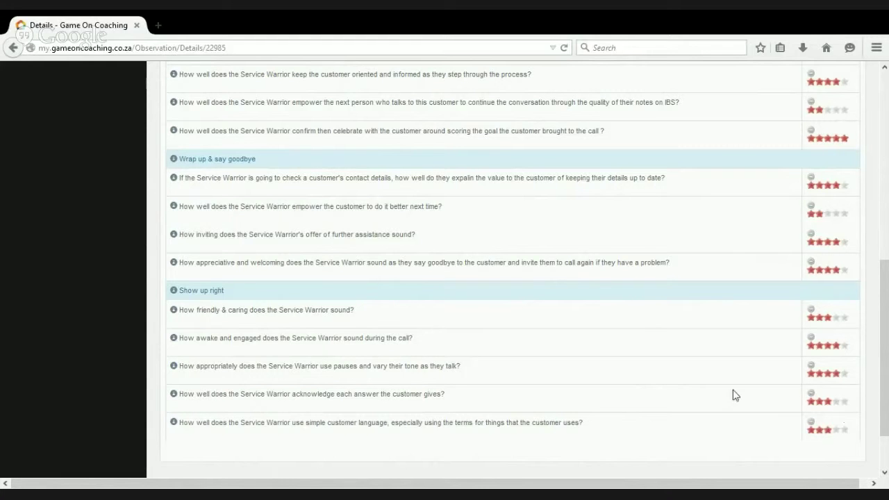
{"action": "scroll", "coordinate": [645, 371], "scroll_direction": "down", "scroll_amount": 2}
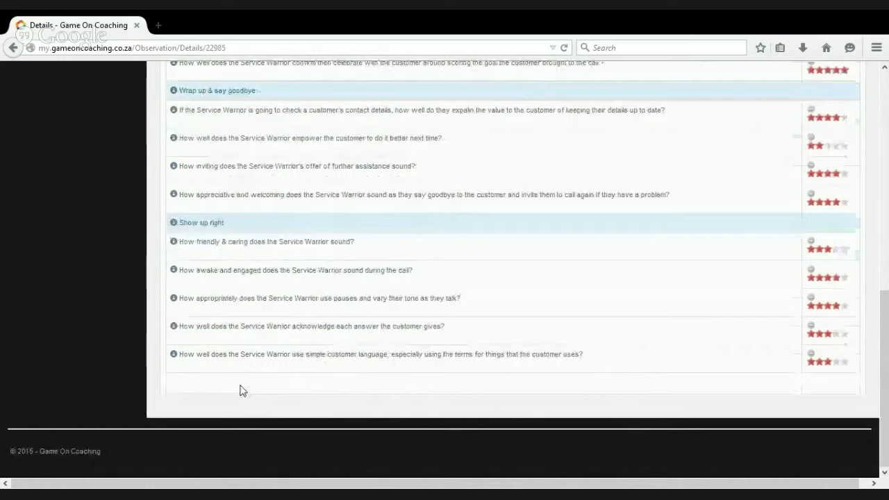
{"action": "scroll", "coordinate": [421, 382], "scroll_direction": "up", "scroll_amount": 10}
{"action": "scroll", "coordinate": [419, 386], "scroll_direction": "up", "scroll_amount": 2}
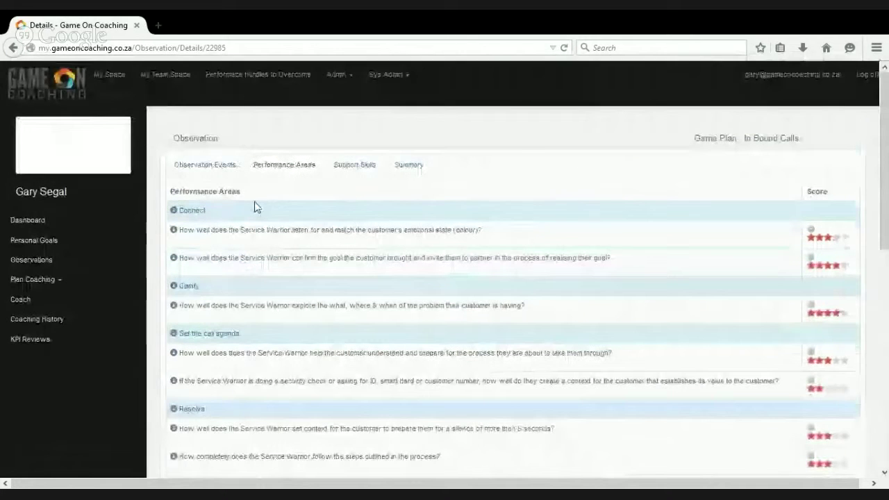
On Support Skills, tick Ways to pay and rate EFT and ATM payments two stars
{"action": "left_click", "coordinate": [354, 166]}
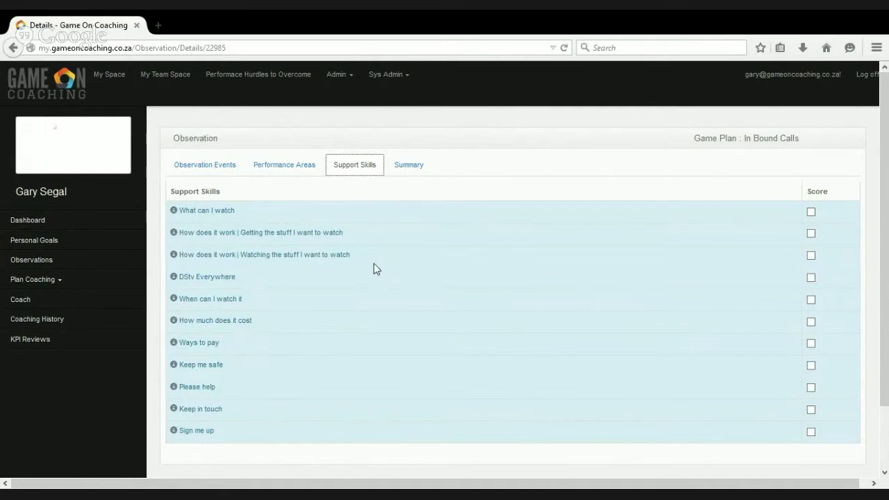
{"action": "left_click", "coordinate": [811, 343]}
{"action": "scroll", "coordinate": [835, 314], "scroll_direction": "down", "scroll_amount": 2}
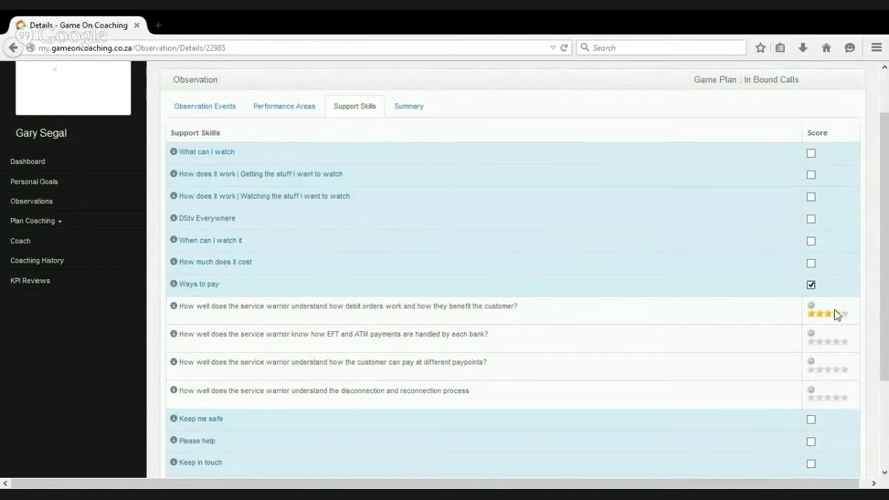
{"action": "left_click", "coordinate": [820, 342]}
{"action": "scroll", "coordinate": [692, 375], "scroll_direction": "down", "scroll_amount": 3}
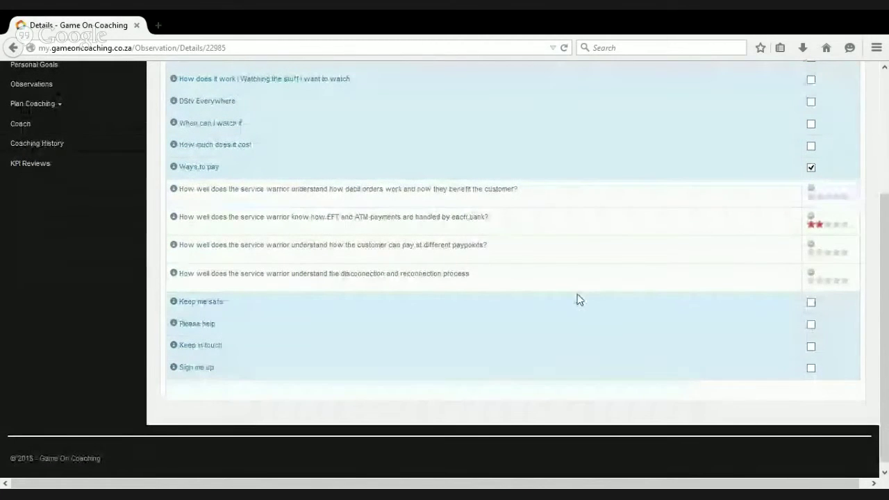
{"action": "scroll", "coordinate": [584, 306], "scroll_direction": "up", "scroll_amount": 4}
{"action": "left_click", "coordinate": [410, 168]}
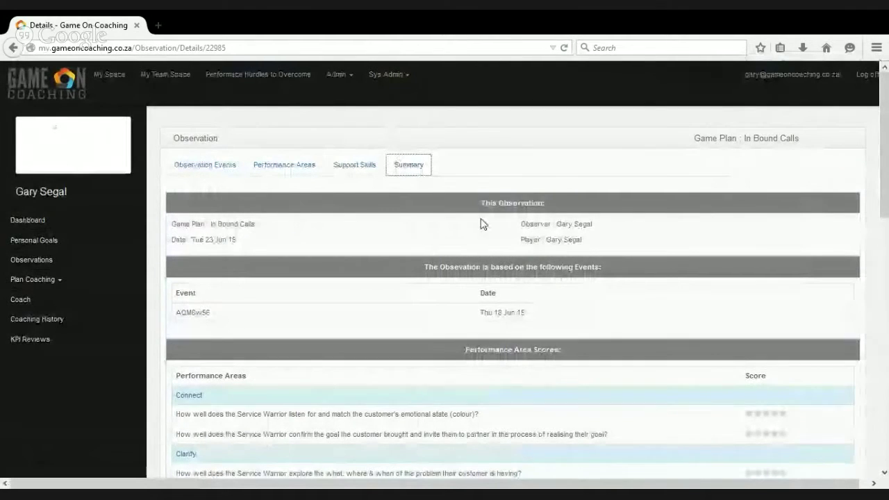
Review the Summary scores and commit the In Bound Calls observation
{"action": "scroll", "coordinate": [474, 231], "scroll_direction": "down", "scroll_amount": 3}
{"action": "scroll", "coordinate": [523, 270], "scroll_direction": "down", "scroll_amount": 4}
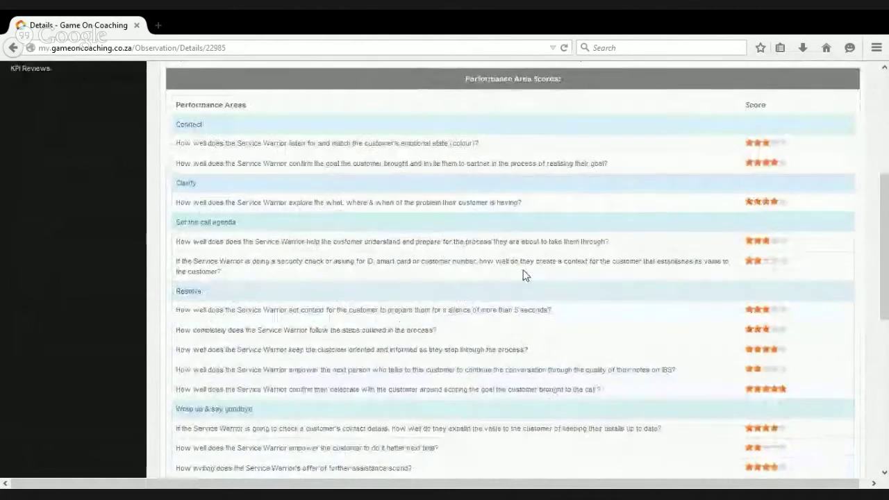
{"action": "scroll", "coordinate": [524, 275], "scroll_direction": "down", "scroll_amount": 3}
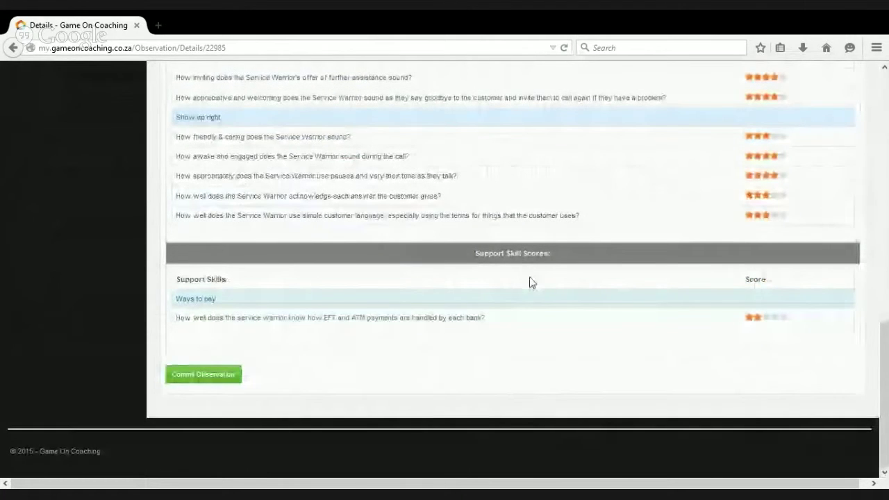
{"action": "left_click", "coordinate": [210, 382]}
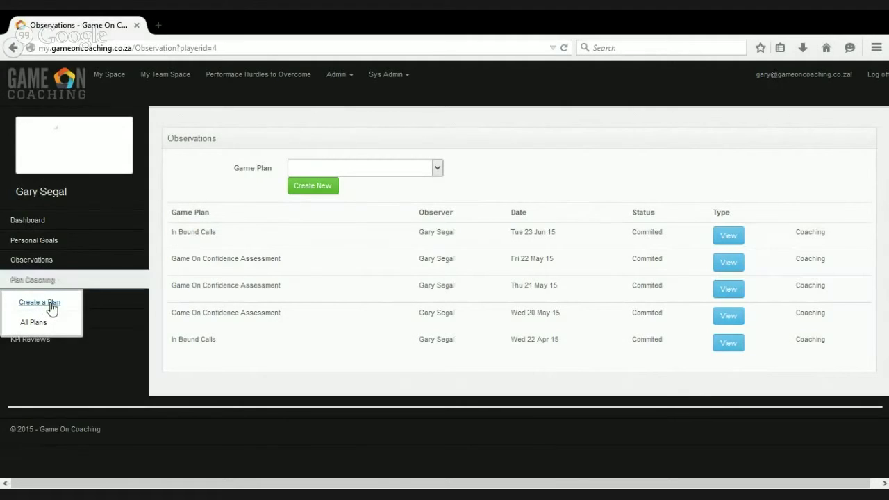
Create a coaching plan with In Bound Calls as the game and continue to Step 2
{"action": "left_click", "coordinate": [52, 303]}
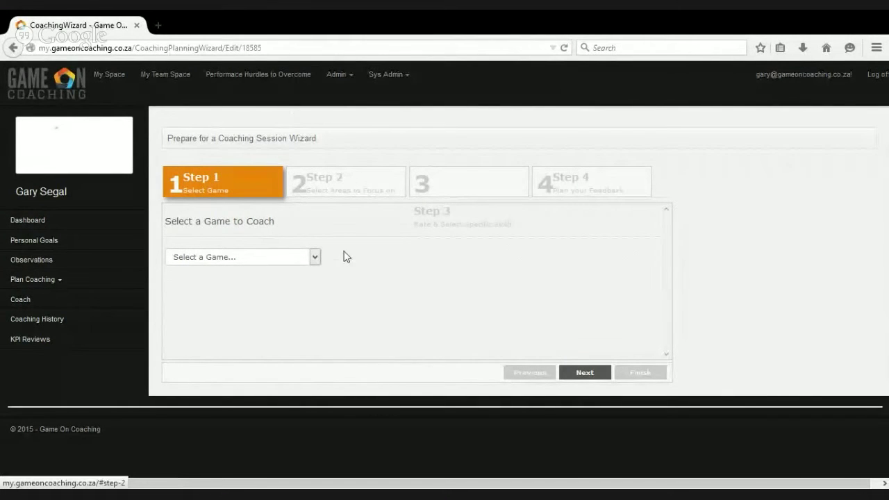
{"action": "left_click", "coordinate": [315, 258]}
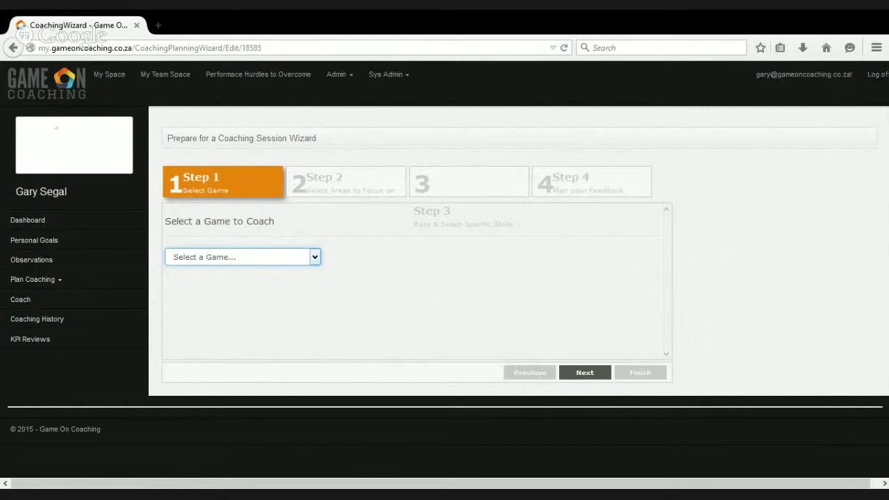
{"action": "left_click", "coordinate": [213, 279]}
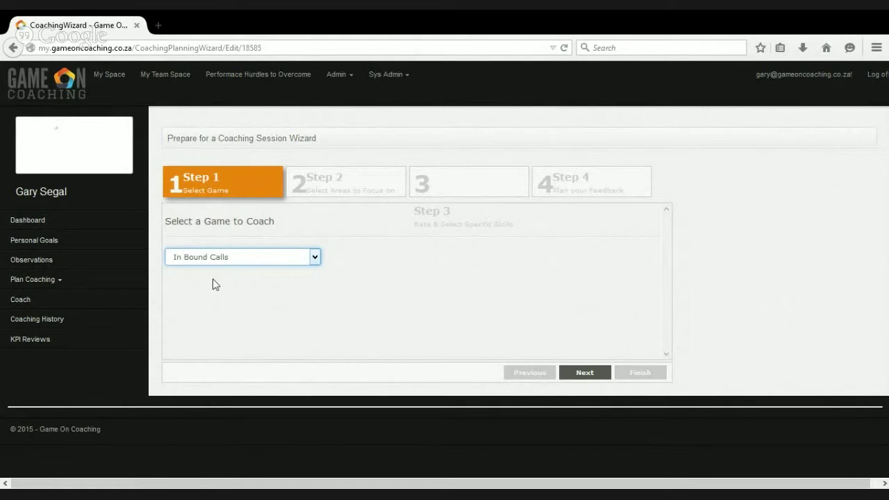
{"action": "left_click", "coordinate": [583, 379]}
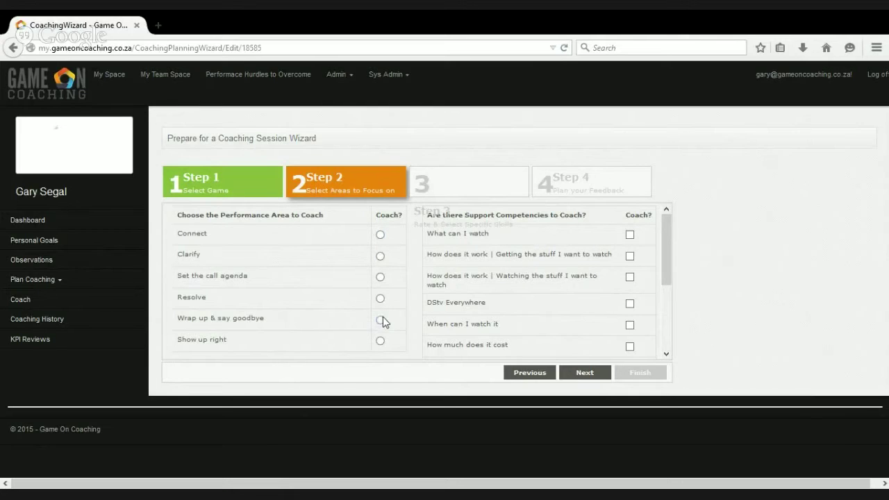
Select Connect as the performance area and tick Ways to pay as the support competency
{"action": "left_click", "coordinate": [380, 235]}
{"action": "left_click", "coordinate": [630, 325]}
{"action": "left_click", "coordinate": [630, 326]}
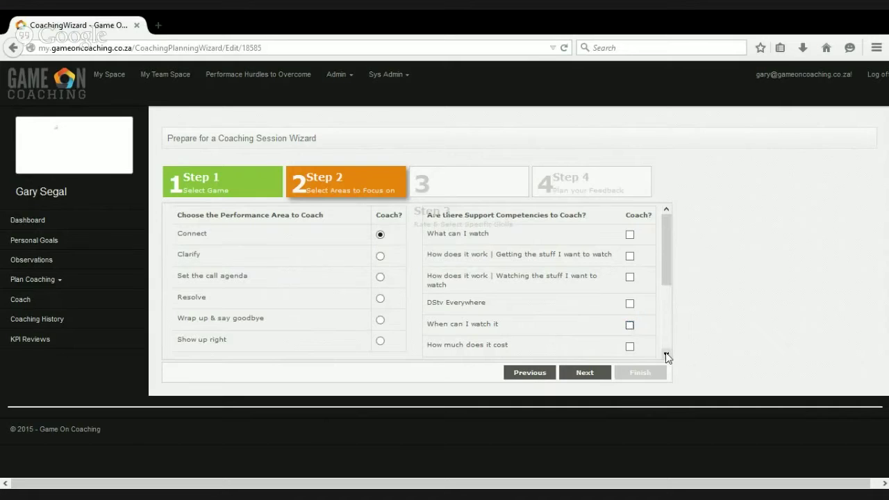
{"action": "left_click", "coordinate": [666, 356]}
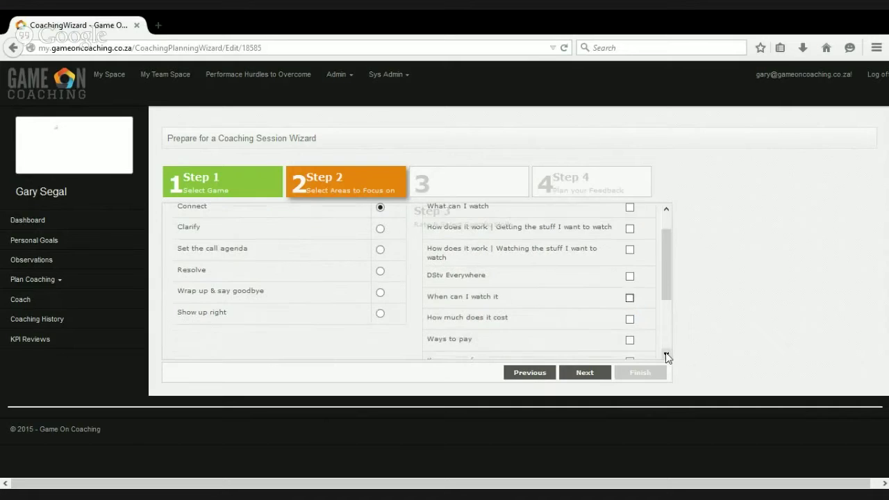
{"action": "left_click", "coordinate": [630, 340]}
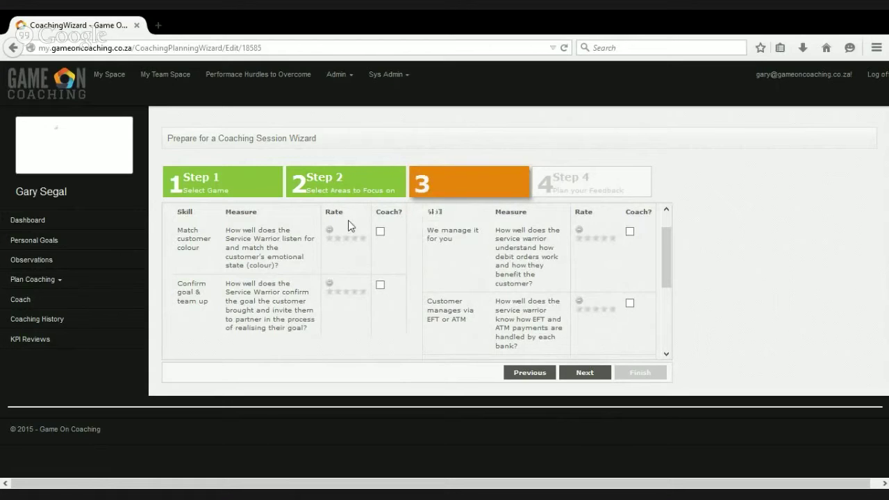
Rate Match customer colour 3 stars, Confirm goal & team up 1, EFT or ATM 2; flag the last two for coaching
{"action": "scroll", "coordinate": [300, 292], "scroll_direction": "down", "scroll_amount": 1}
{"action": "scroll", "coordinate": [300, 292], "scroll_direction": "up", "scroll_amount": 1}
{"action": "left_click", "coordinate": [344, 239]}
{"action": "left_click", "coordinate": [329, 291]}
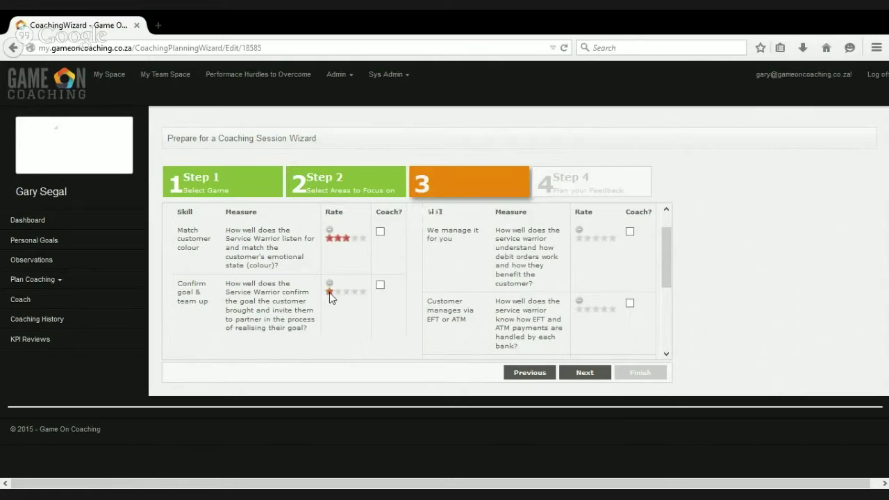
{"action": "left_click", "coordinate": [380, 286]}
{"action": "left_click", "coordinate": [630, 305]}
{"action": "left_click", "coordinate": [587, 309]}
{"action": "left_click", "coordinate": [585, 373]}
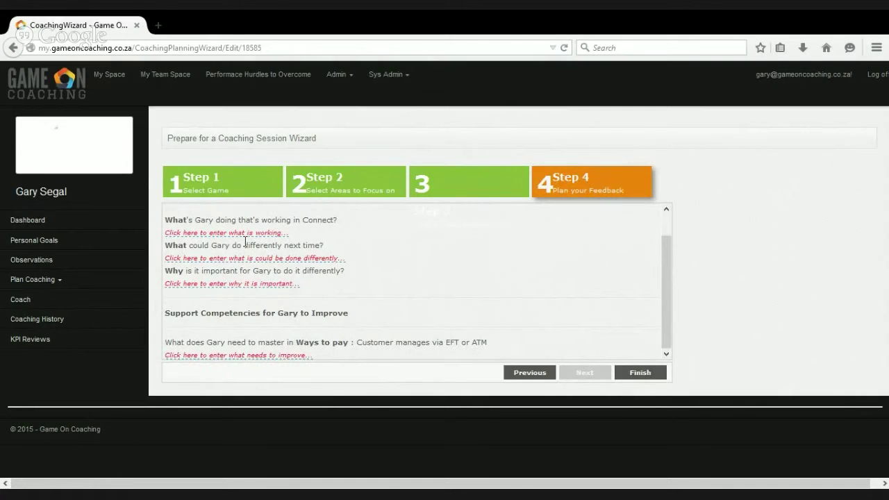
Save 'Your greetig is very friendly and engaging' as what's working in Connect
{"action": "left_click", "coordinate": [240, 234]}
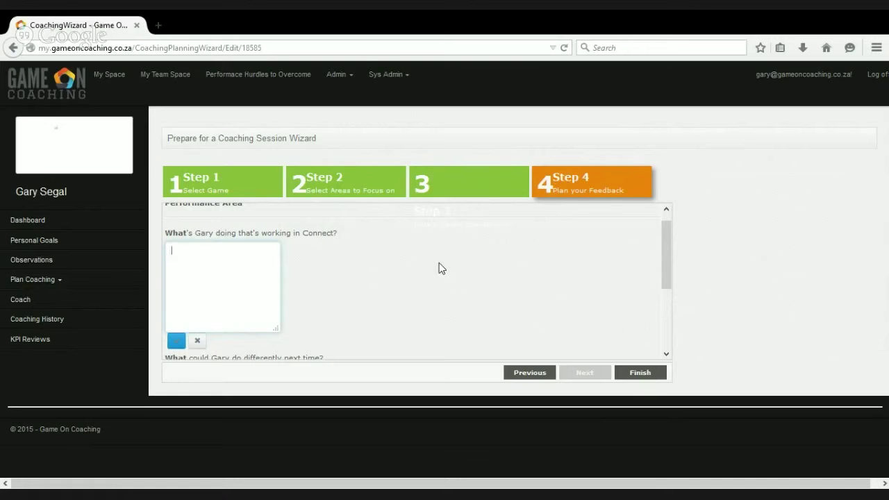
{"action": "type", "text": "Your greetig is very f"}
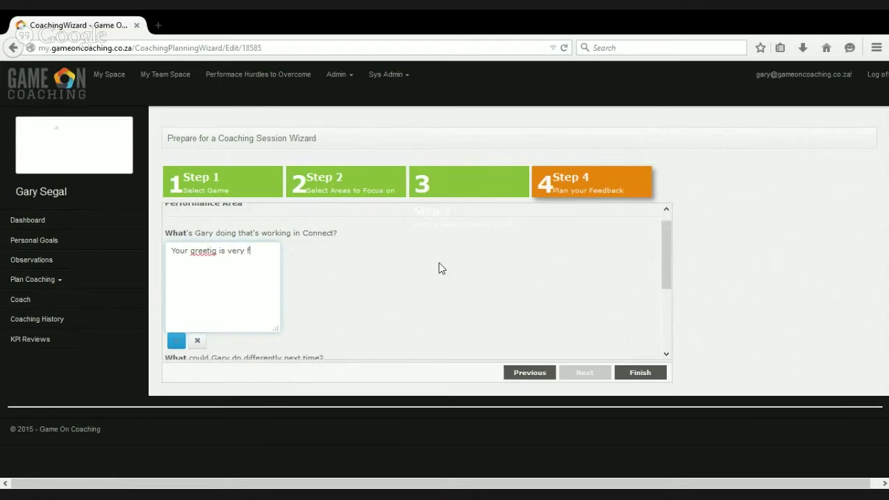
{"action": "type", "text": "riendly nd engaging"}
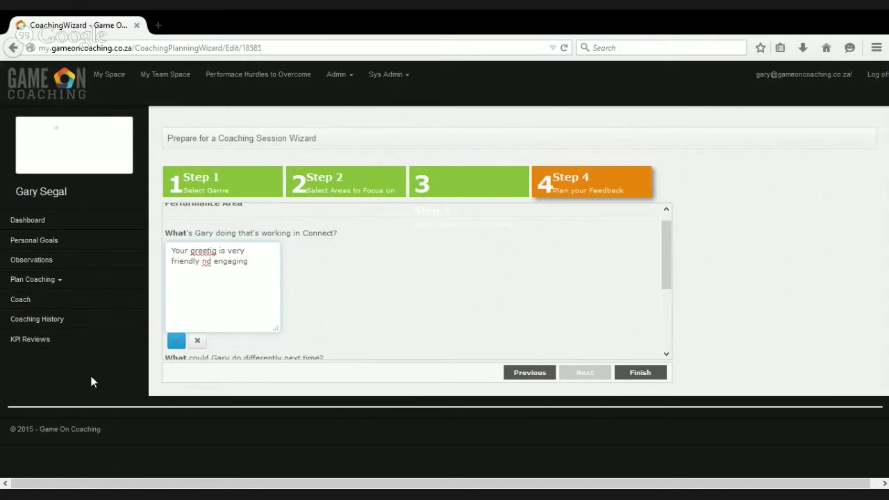
{"action": "left_click", "coordinate": [202, 262]}
{"action": "type", "text": "an"}
{"action": "left_click", "coordinate": [176, 341]}
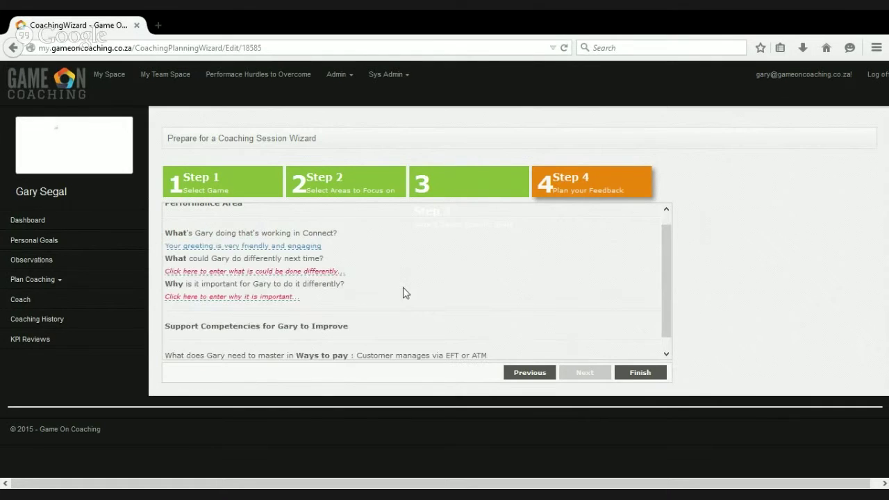
Enter and save what could be done differently in Connect, then correct the misspelled 'knowing'
{"action": "left_click", "coordinate": [270, 272]}
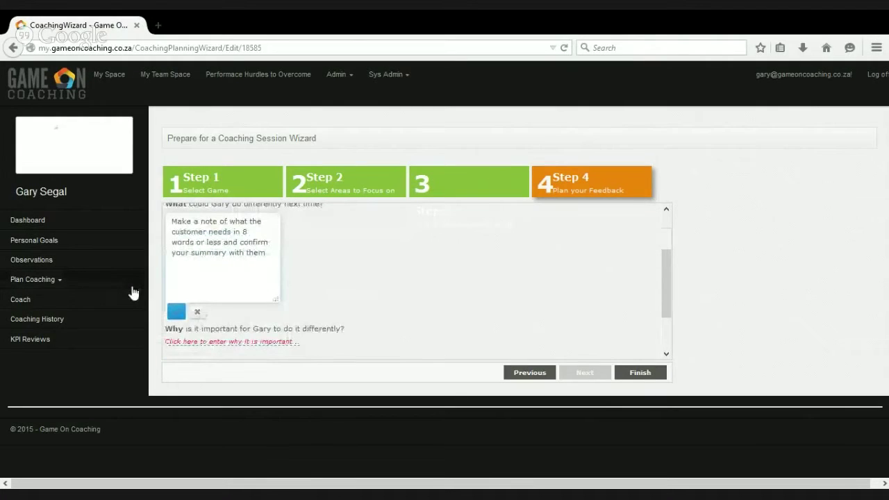
{"action": "left_click", "coordinate": [176, 311]}
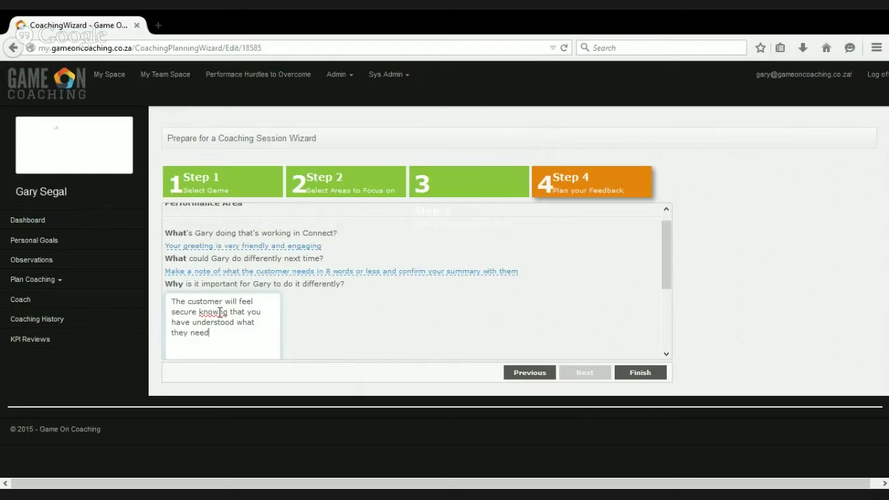
{"action": "left_click", "coordinate": [219, 312]}
Note 'Your need to how how Capitec runs things' as what must be mastered in Ways to pay
{"action": "scroll", "coordinate": [416, 327], "scroll_direction": "down", "scroll_amount": 3}
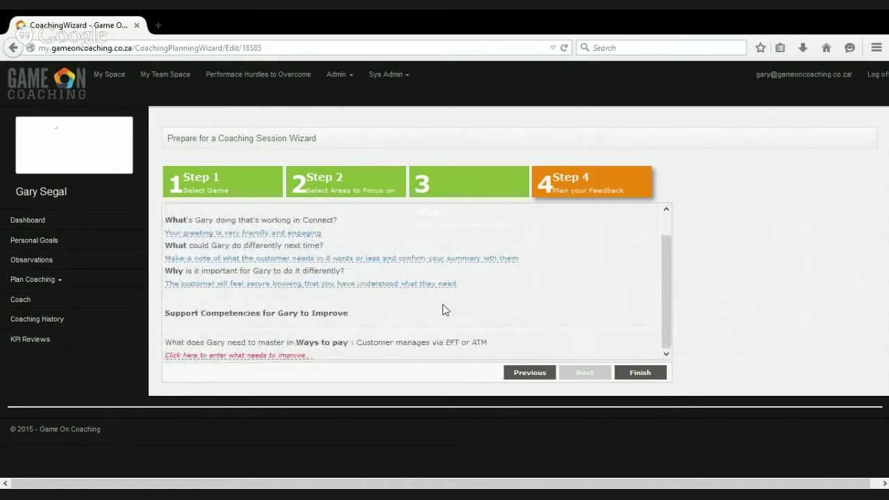
{"action": "left_click", "coordinate": [300, 356]}
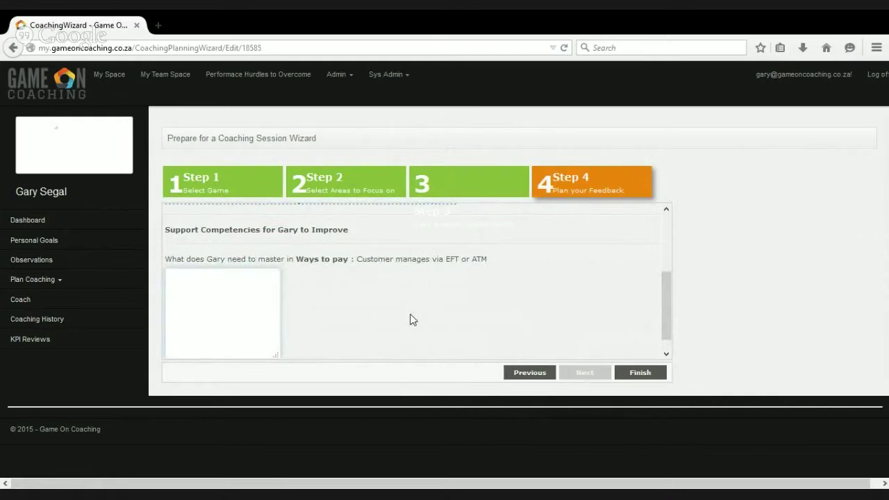
{"action": "type", "text": "Your need to how how Capitec runs things"}
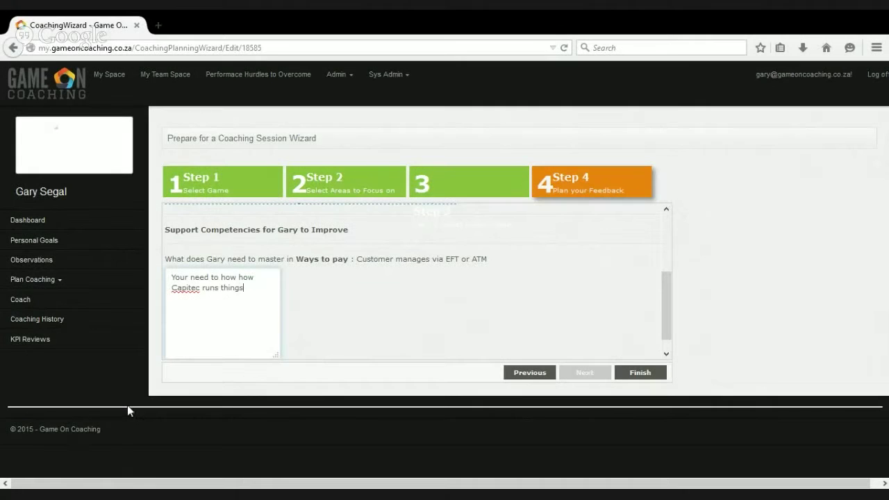
Finish the wizard so the In Bound Calls plan is saved as Ready To Coach
{"action": "left_click", "coordinate": [640, 373]}
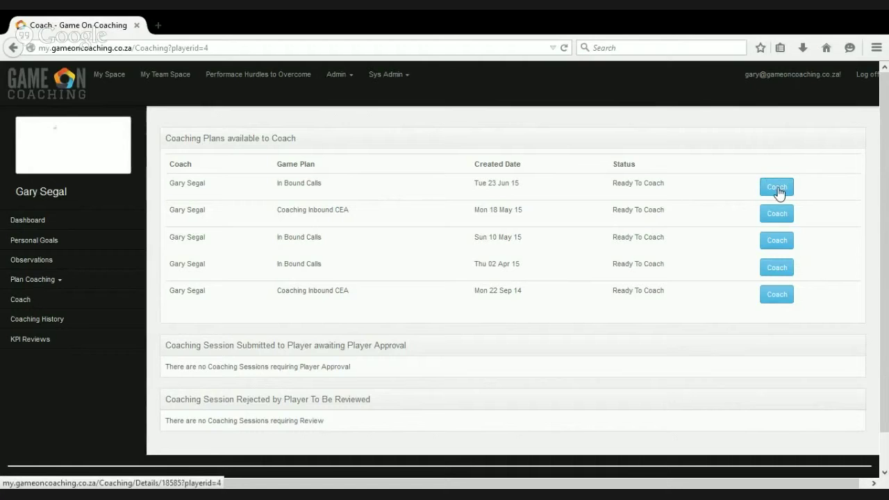
Start coaching the Tue 23 Jun 15 In Bound Calls plan with session date 23 June 2015
{"action": "left_click", "coordinate": [776, 188]}
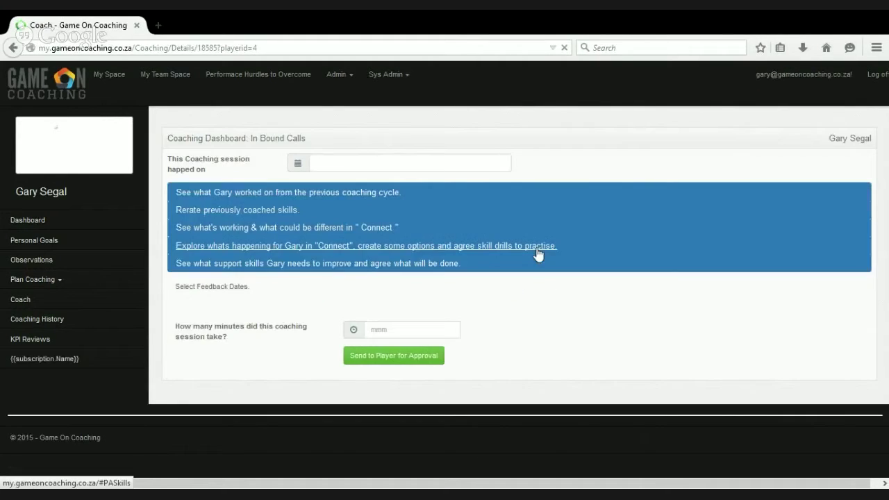
{"action": "left_click", "coordinate": [365, 161]}
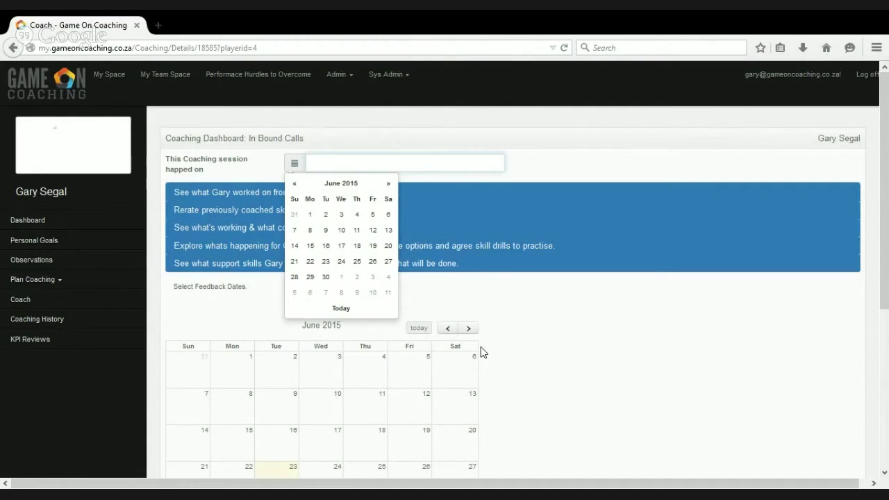
{"action": "left_click", "coordinate": [325, 262]}
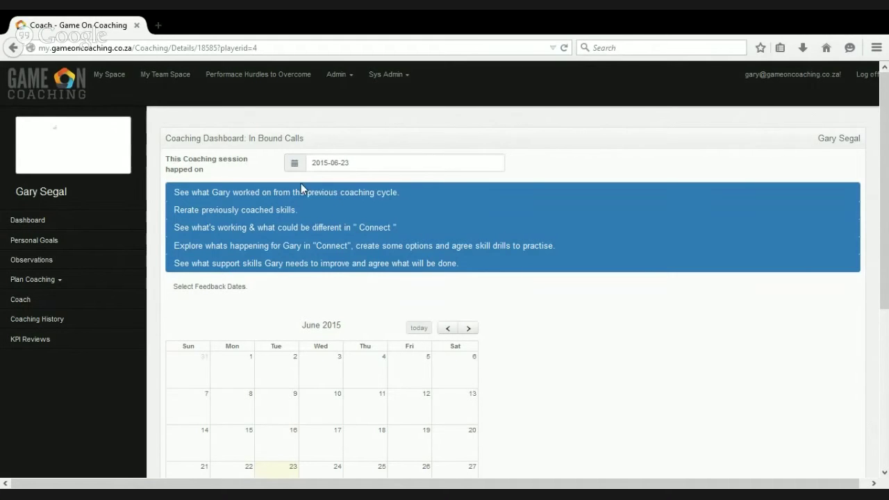
{"action": "left_click", "coordinate": [328, 199]}
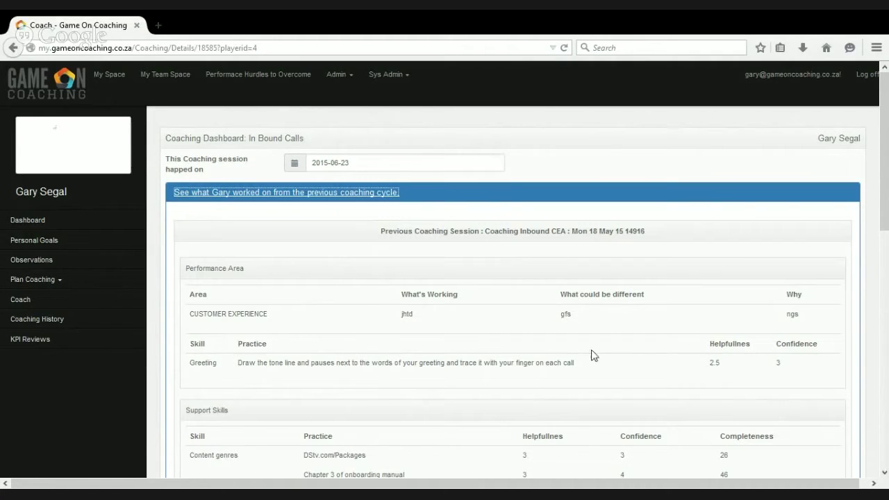
{"action": "scroll", "coordinate": [638, 361], "scroll_direction": "down", "scroll_amount": 2}
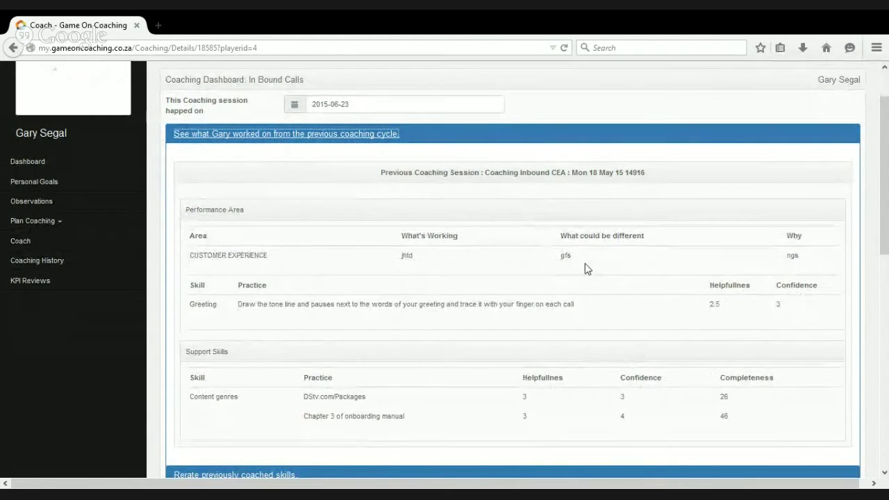
{"action": "scroll", "coordinate": [585, 268], "scroll_direction": "down", "scroll_amount": 2}
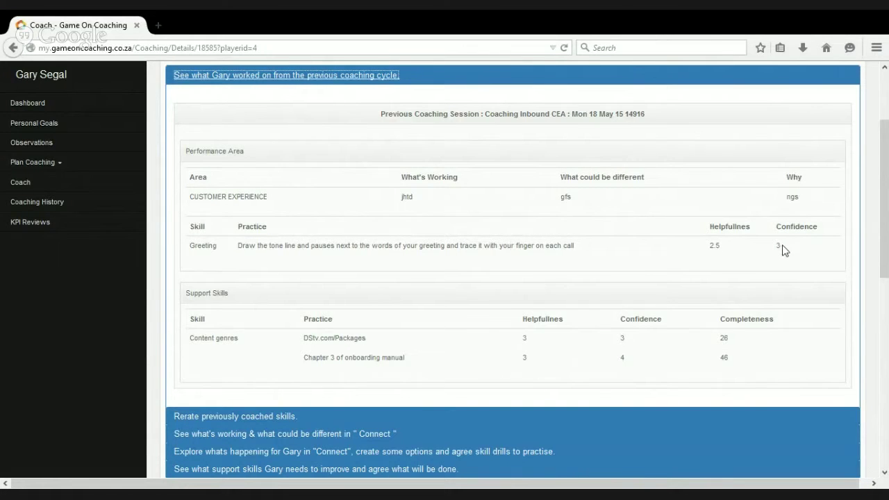
{"action": "scroll", "coordinate": [785, 250], "scroll_direction": "down", "scroll_amount": 3}
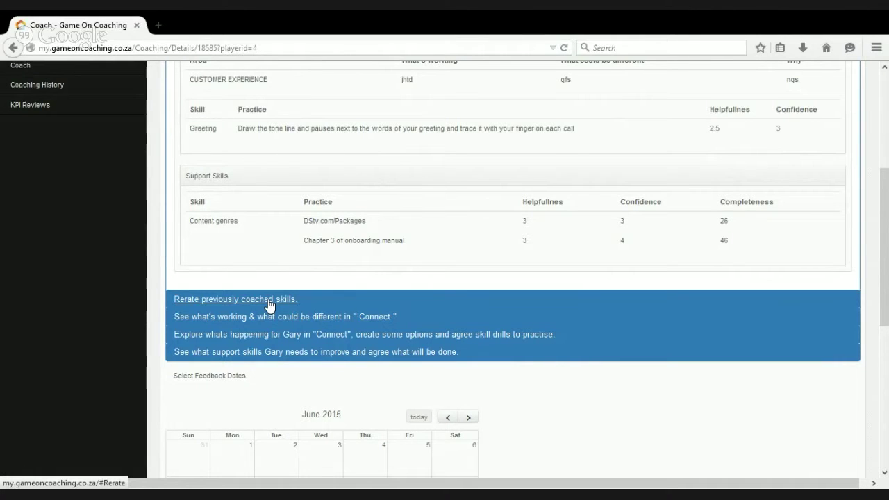
Rerate previously coached skills: three stars for the greeting question, four for the content-genres question
{"action": "left_click", "coordinate": [268, 299]}
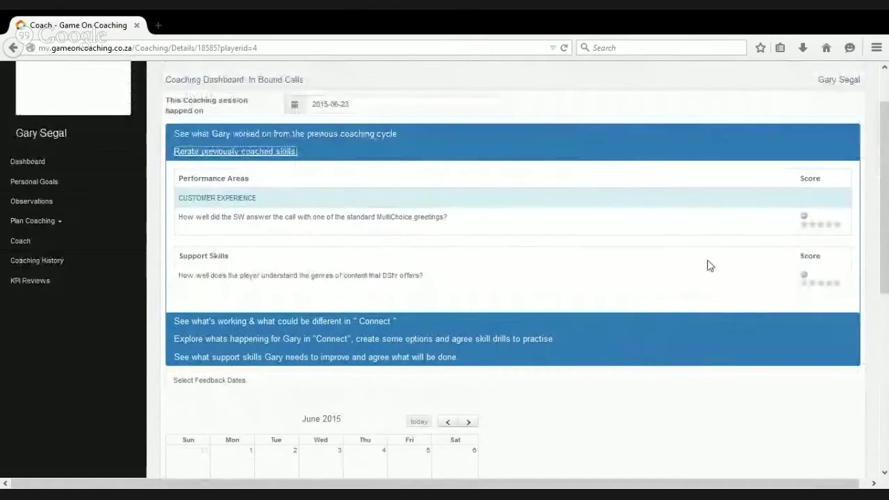
{"action": "left_click", "coordinate": [820, 224]}
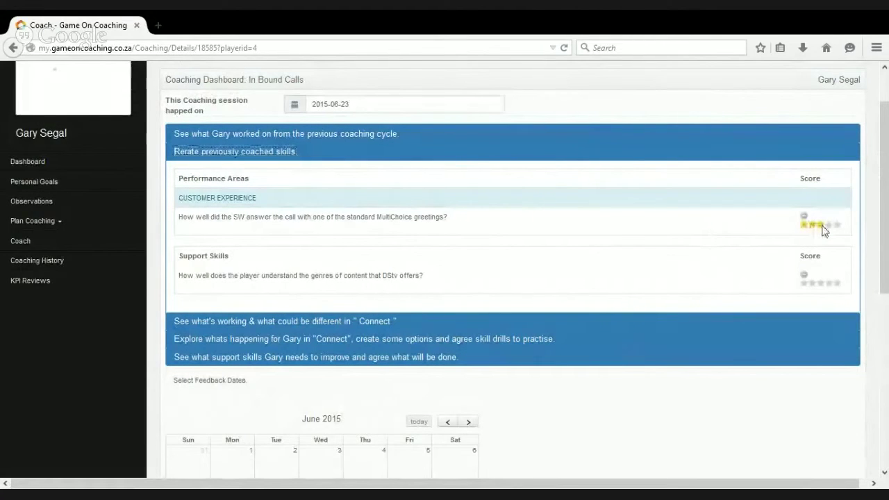
{"action": "left_click", "coordinate": [829, 283]}
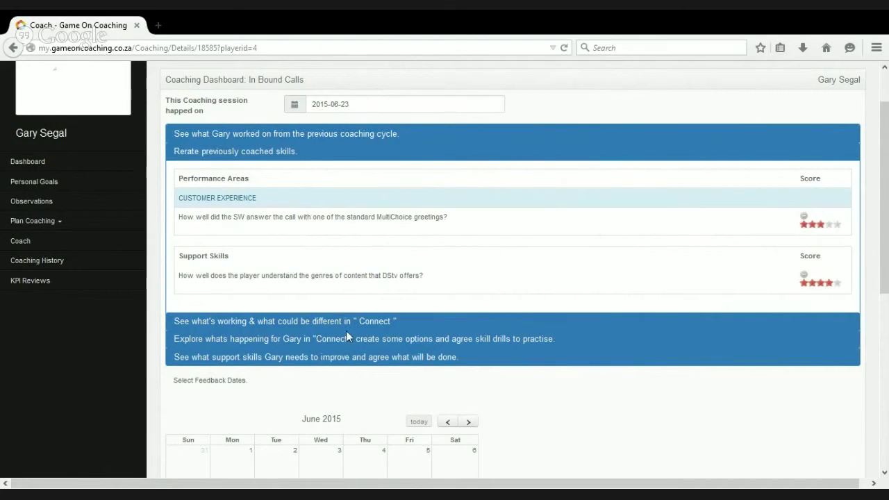
Review the three Connect what's-working prompts, then expand the Connect awareness questions and practices
{"action": "left_click", "coordinate": [245, 322]}
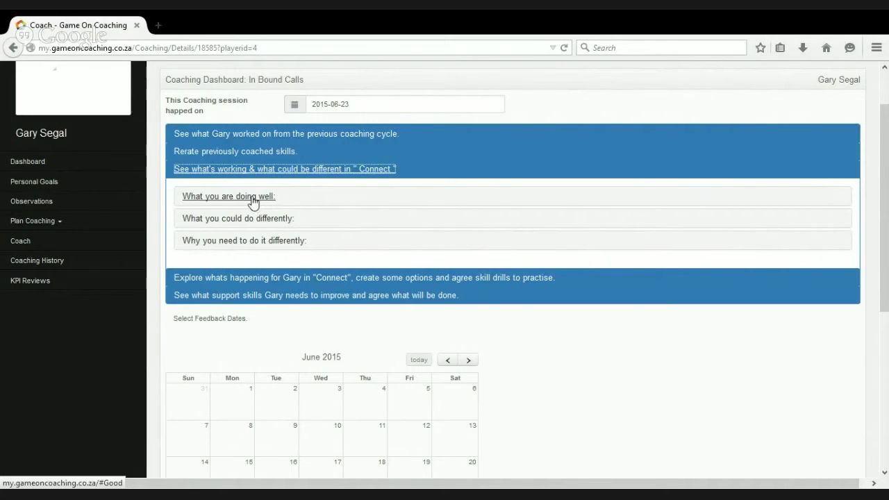
{"action": "left_click", "coordinate": [250, 201]}
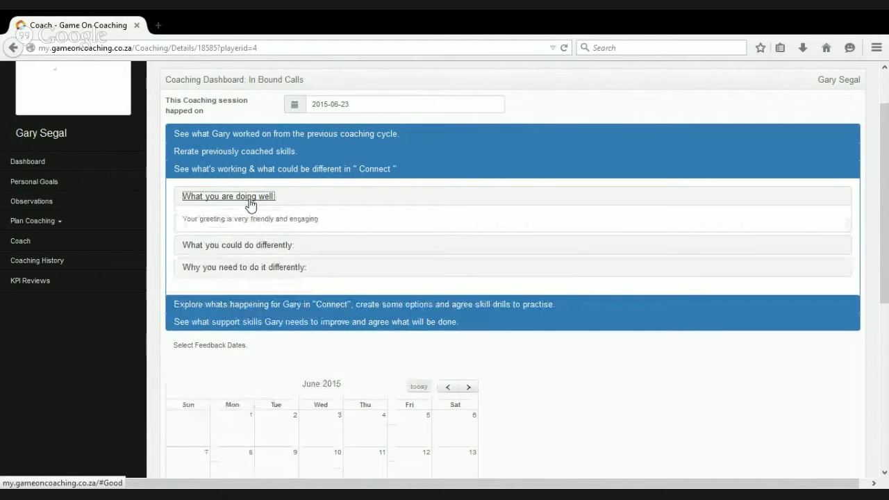
{"action": "left_click", "coordinate": [257, 244]}
{"action": "left_click", "coordinate": [271, 266]}
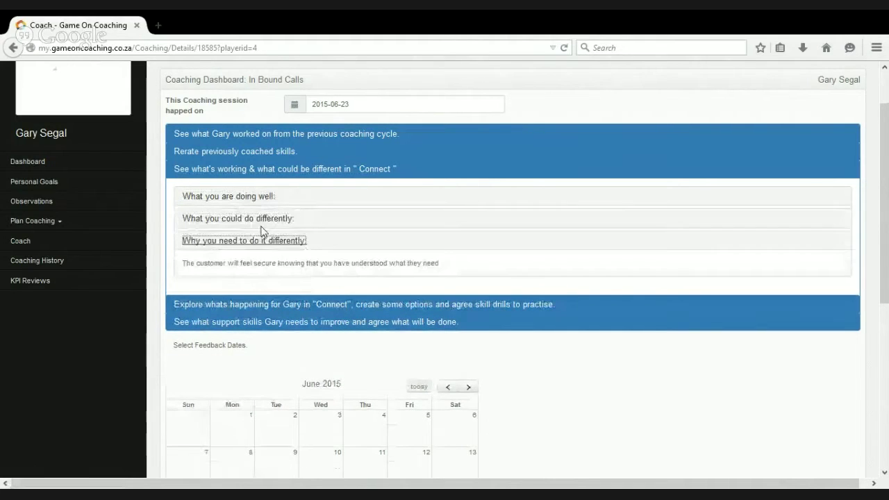
{"action": "left_click", "coordinate": [250, 171]}
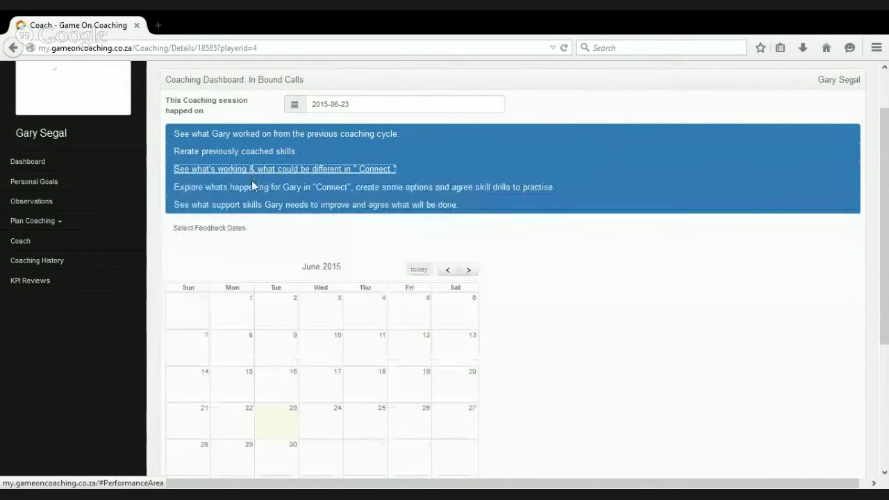
{"action": "left_click", "coordinate": [250, 189]}
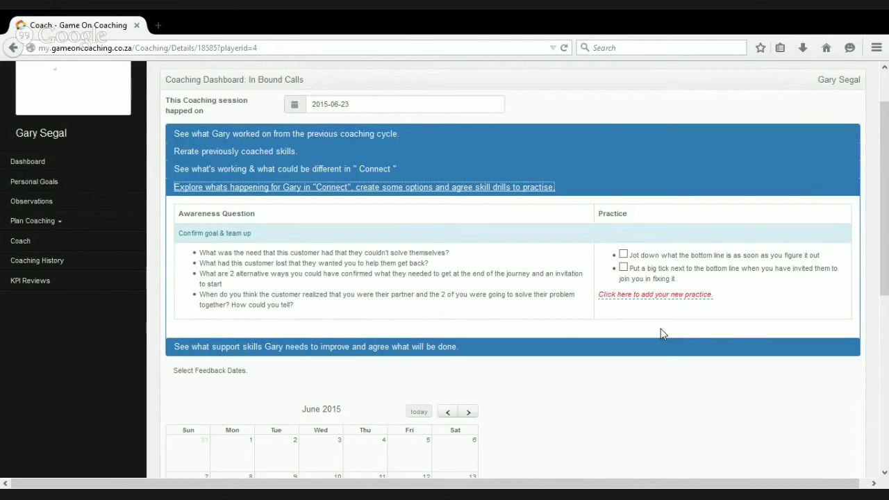
Agree the 'Jot down what the bottom line is' and 'Put a big tick next to the bottom line' practices
{"action": "left_click", "coordinate": [624, 255]}
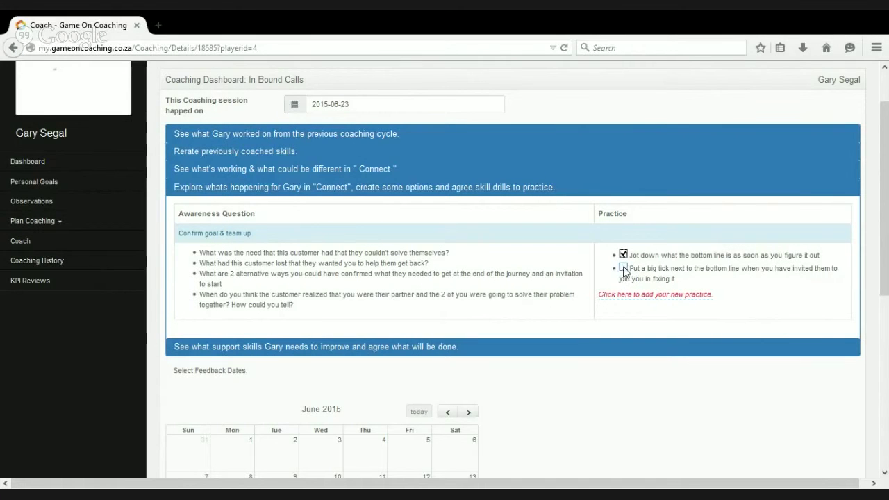
{"action": "left_click", "coordinate": [623, 268]}
{"action": "scroll", "coordinate": [806, 297], "scroll_direction": "down", "scroll_amount": 1}
{"action": "scroll", "coordinate": [806, 297], "scroll_direction": "down", "scroll_amount": 1}
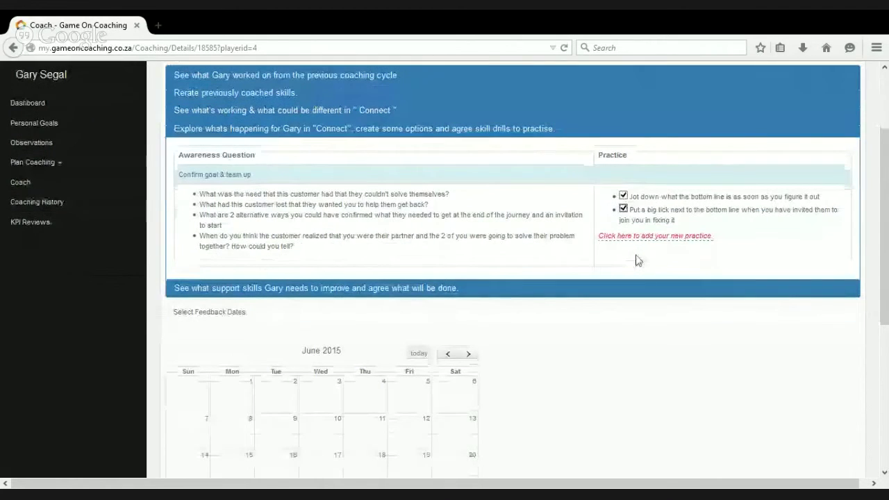
Add and save the new practice 'Po this as well' under Confirm goal & team up
{"action": "left_click", "coordinate": [657, 237]}
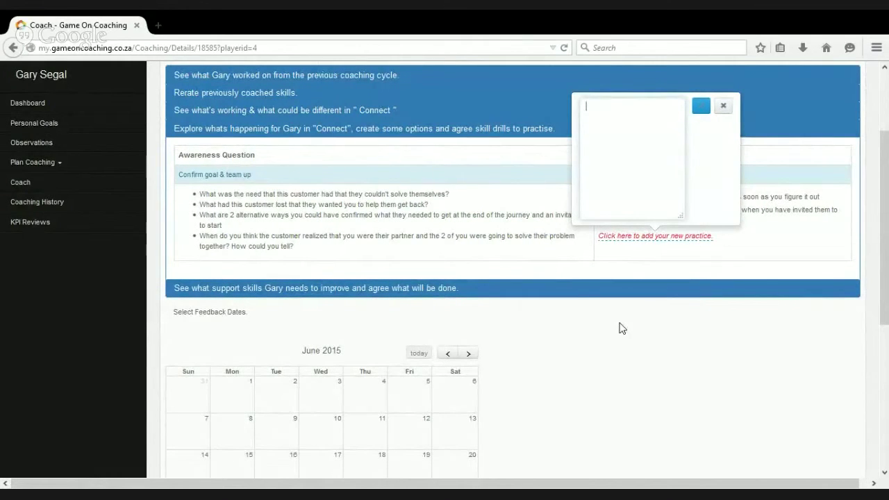
{"action": "type", "text": "P"}
{"action": "type", "text": "o this as we"}
{"action": "type", "text": "ll"}
{"action": "left_click", "coordinate": [701, 109]}
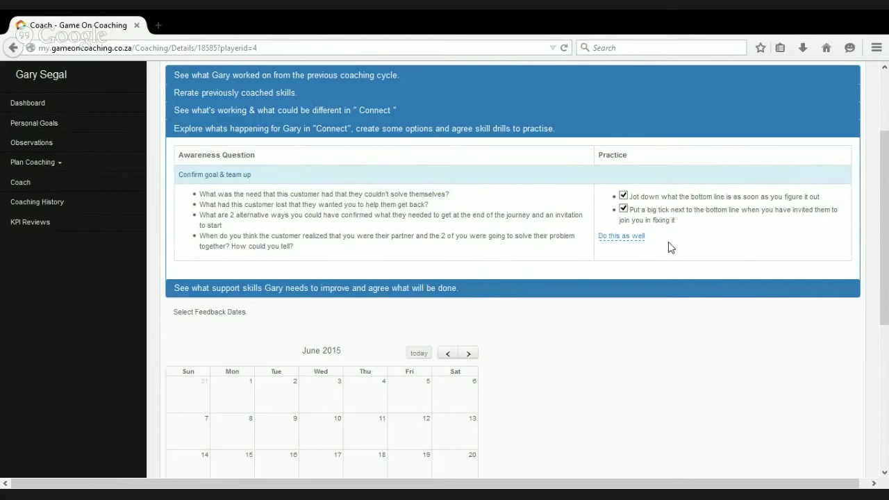
{"action": "scroll", "coordinate": [387, 192], "scroll_direction": "down", "scroll_amount": 3}
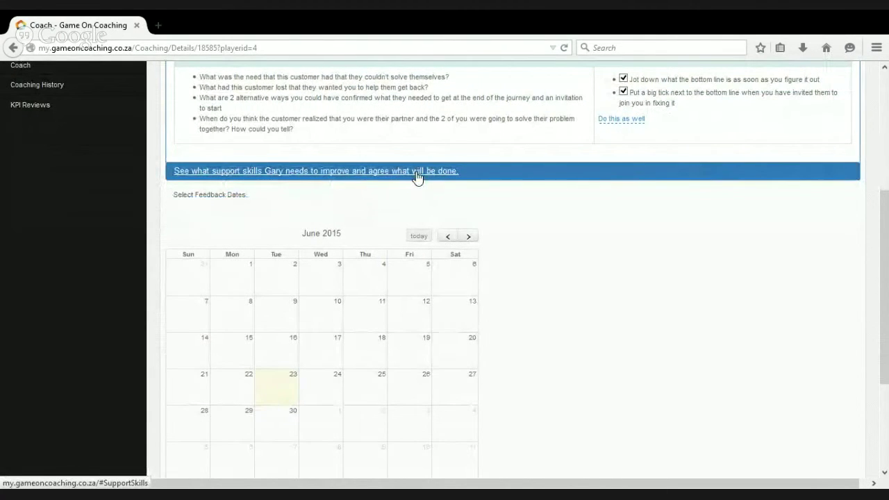
Expand the support skills to improve and tick the EFT brief Dec 2012 practice as agreed
{"action": "left_click", "coordinate": [417, 171]}
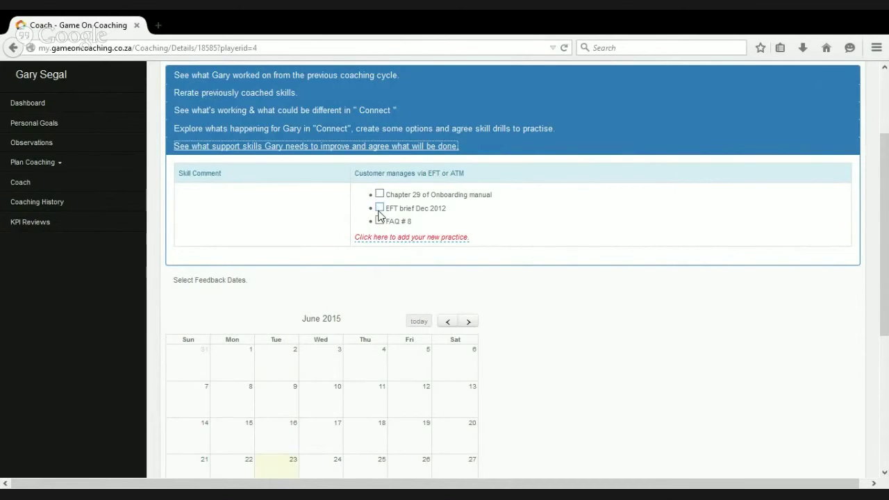
{"action": "left_click", "coordinate": [379, 208]}
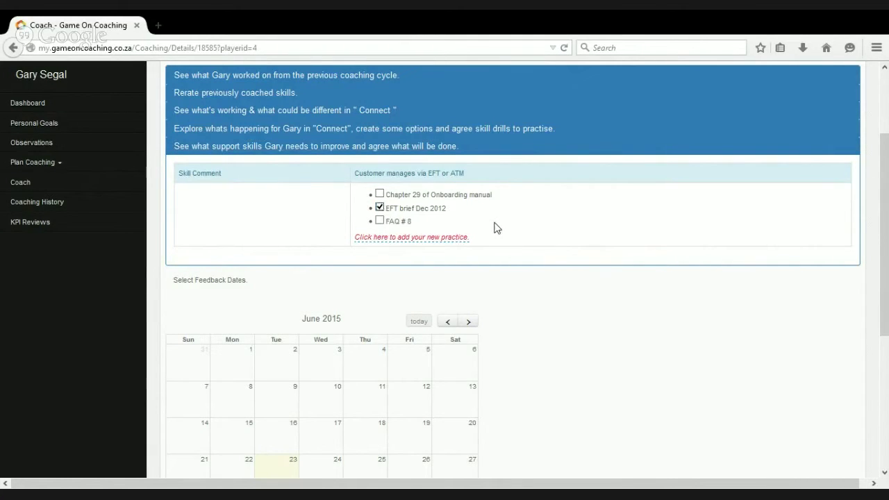
{"action": "scroll", "coordinate": [567, 336], "scroll_direction": "down", "scroll_amount": 2}
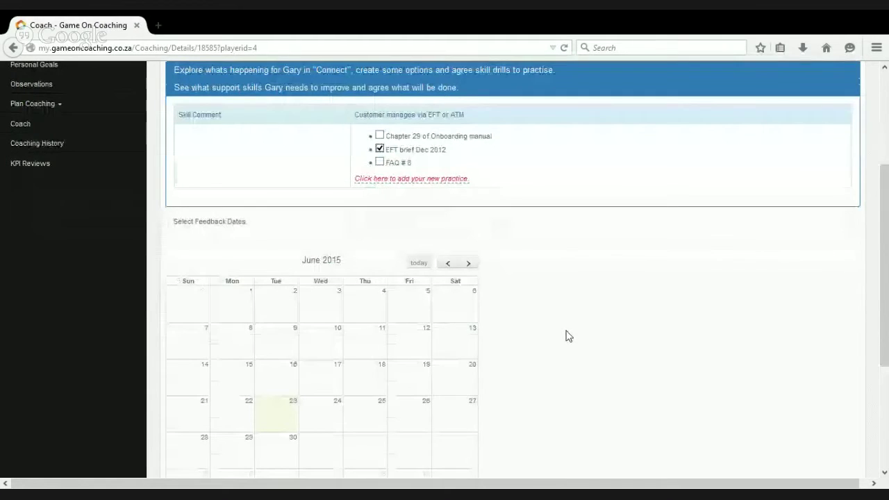
{"action": "scroll", "coordinate": [672, 263], "scroll_direction": "down", "scroll_amount": 4}
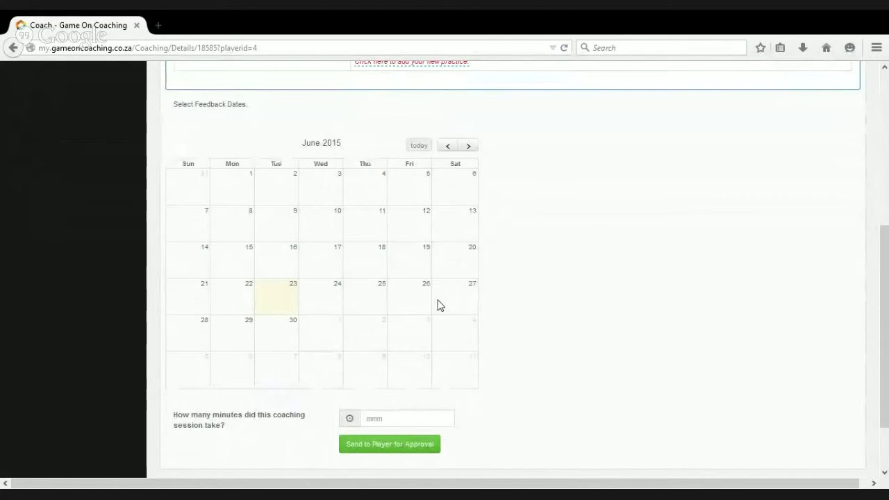
Add feedback dates on 23, 25 and 30 June 2015 in the calendar
{"action": "left_click", "coordinate": [288, 306]}
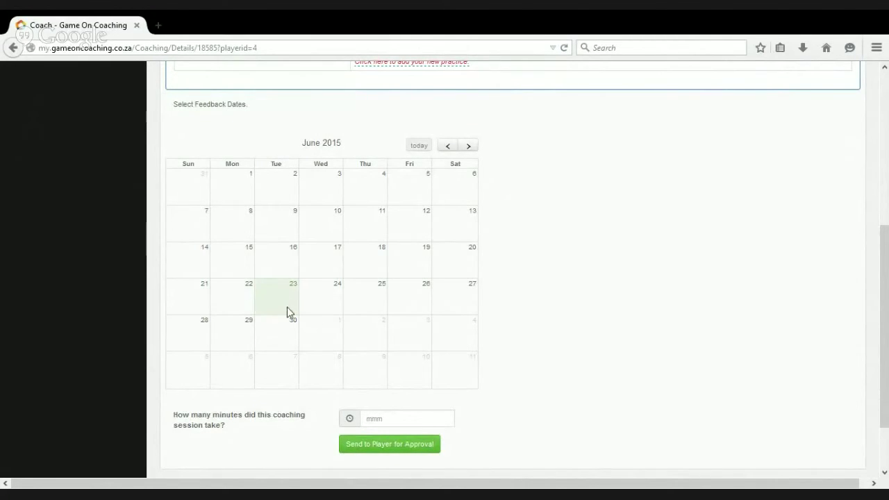
{"action": "left_click", "coordinate": [373, 294]}
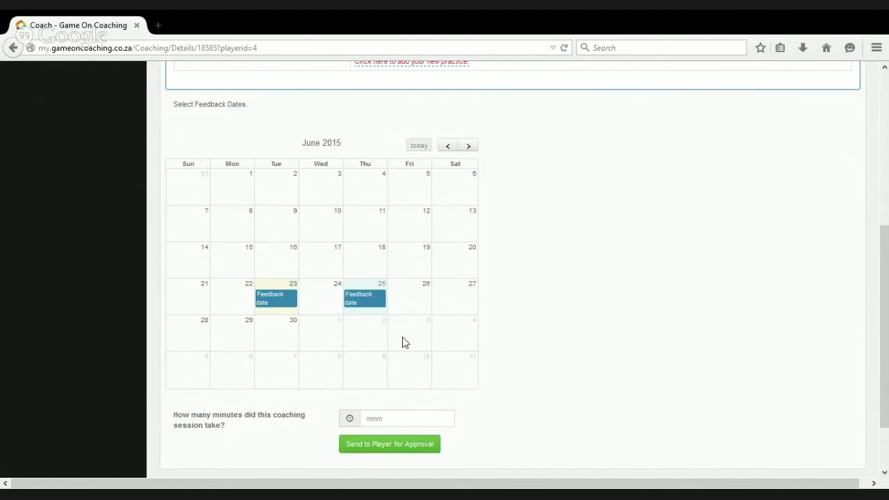
{"action": "left_click", "coordinate": [291, 344]}
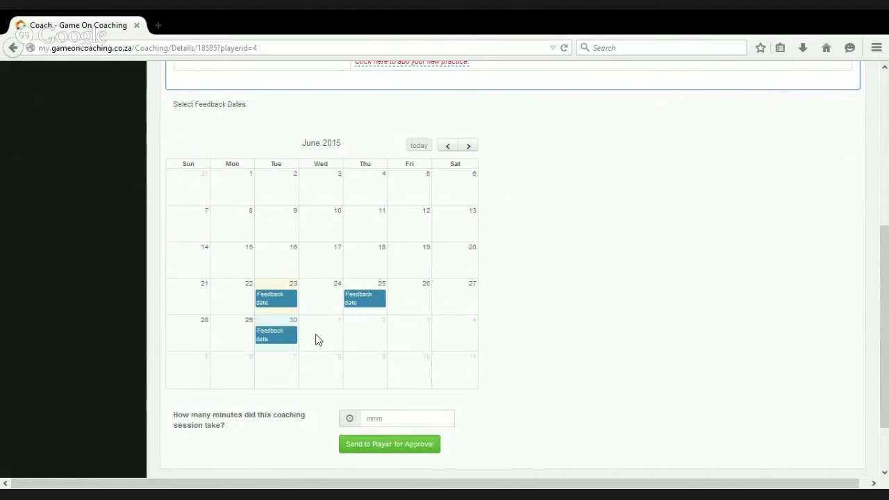
Enter 20 session minutes and send the In Bound Calls session for player approval
{"action": "left_click", "coordinate": [392, 424]}
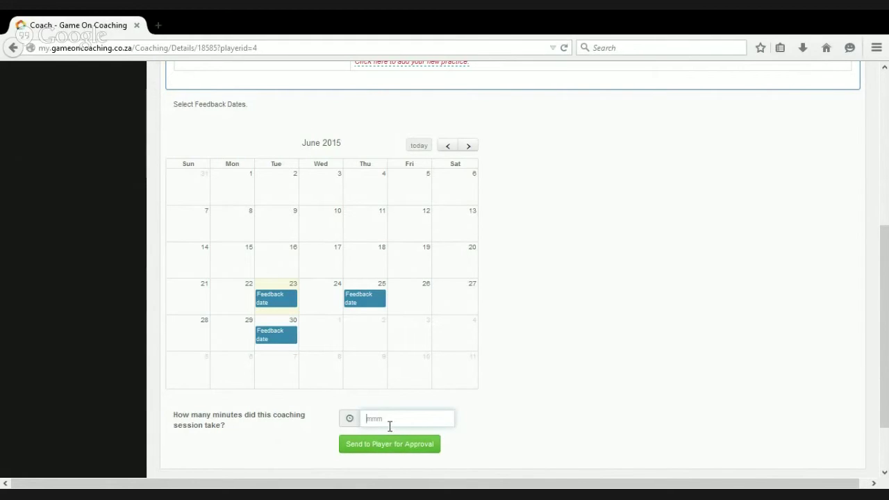
{"action": "type", "text": "20"}
{"action": "scroll", "coordinate": [501, 371], "scroll_direction": "down", "scroll_amount": 2}
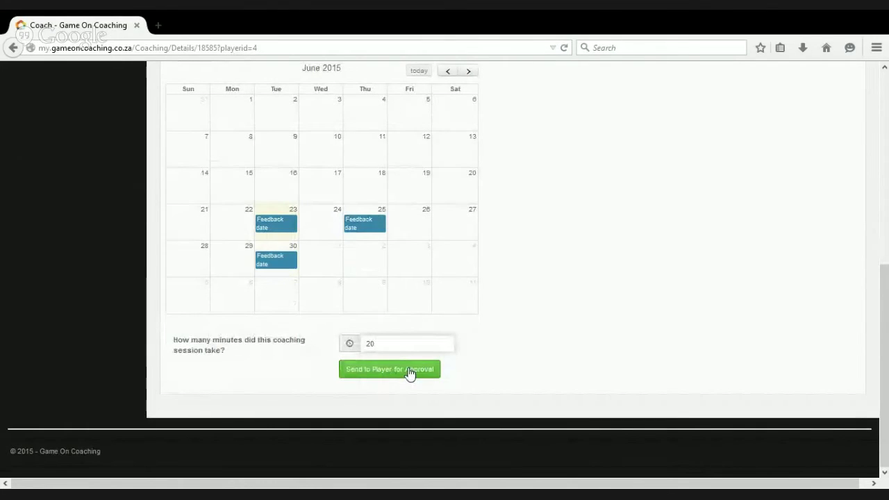
{"action": "left_click", "coordinate": [410, 374]}
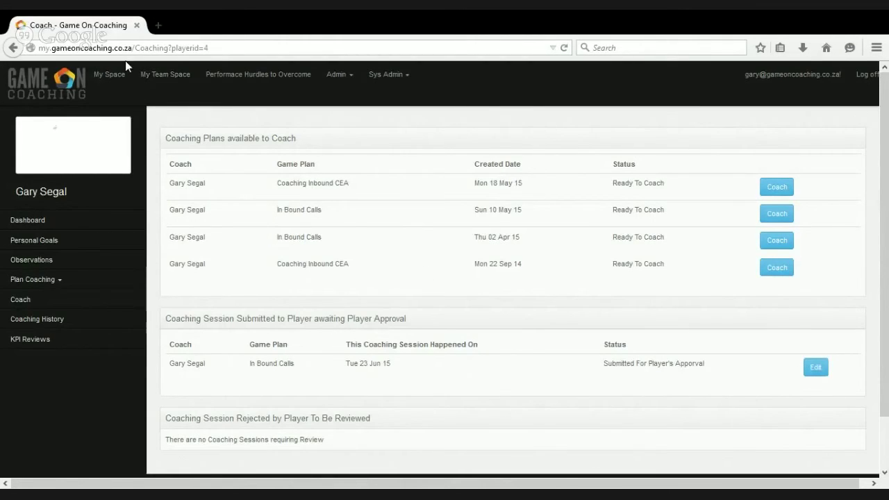
As the player, approve the Tue 23 Jun 15 In Bound Calls coaching session
{"action": "left_click", "coordinate": [112, 75]}
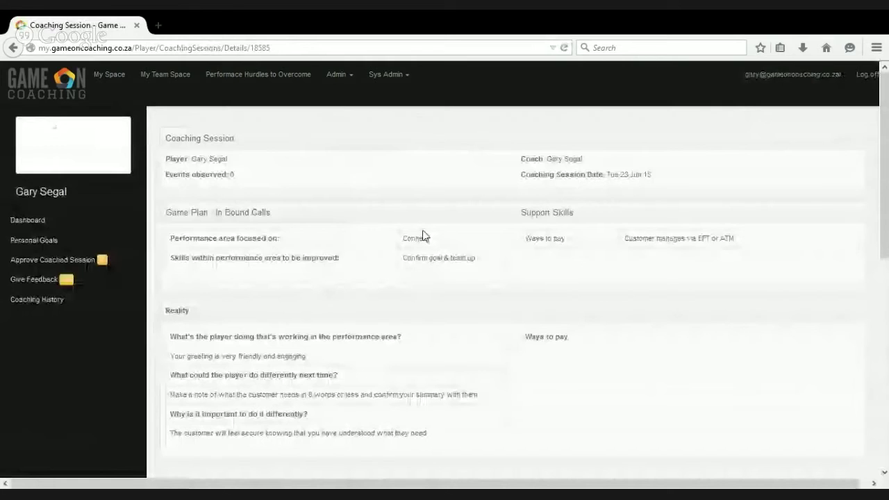
{"action": "scroll", "coordinate": [423, 236], "scroll_direction": "down", "scroll_amount": 3}
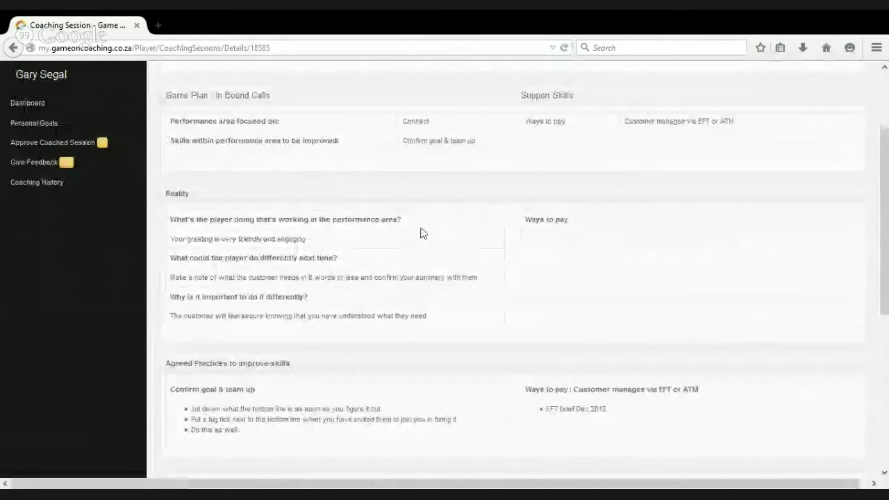
{"action": "scroll", "coordinate": [420, 233], "scroll_direction": "down", "scroll_amount": 2}
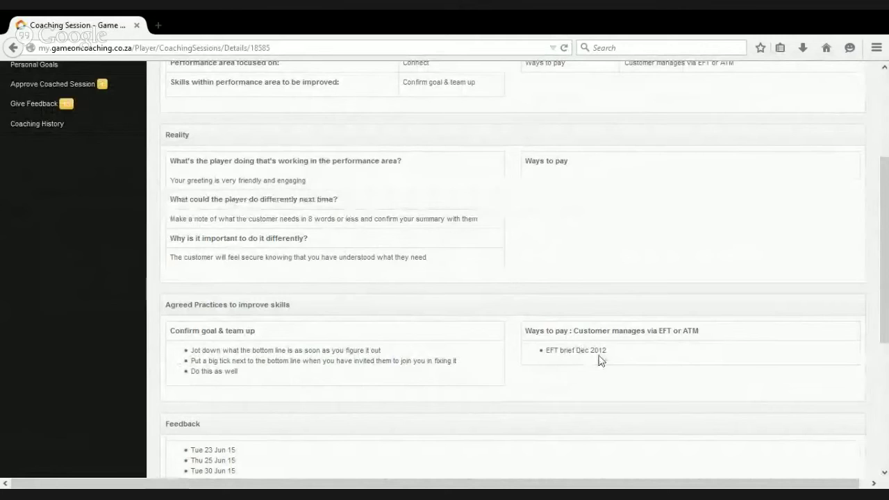
{"action": "scroll", "coordinate": [599, 359], "scroll_direction": "down", "scroll_amount": 2}
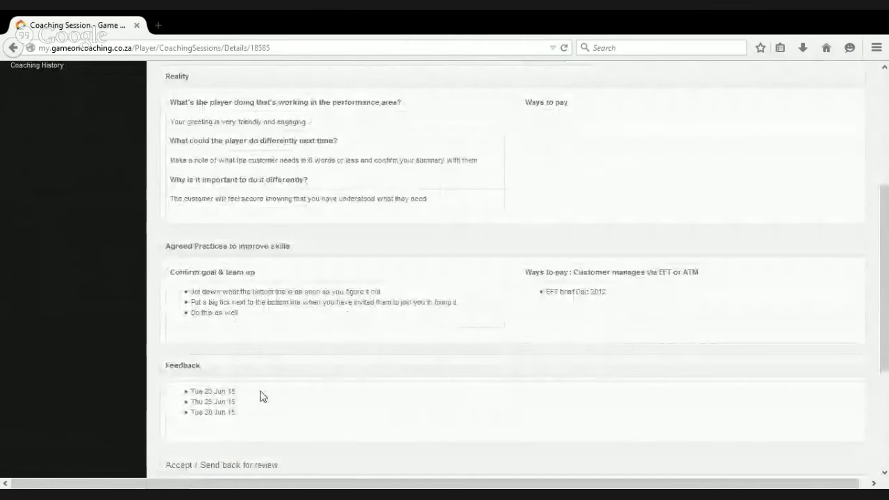
{"action": "scroll", "coordinate": [262, 398], "scroll_direction": "down", "scroll_amount": 2}
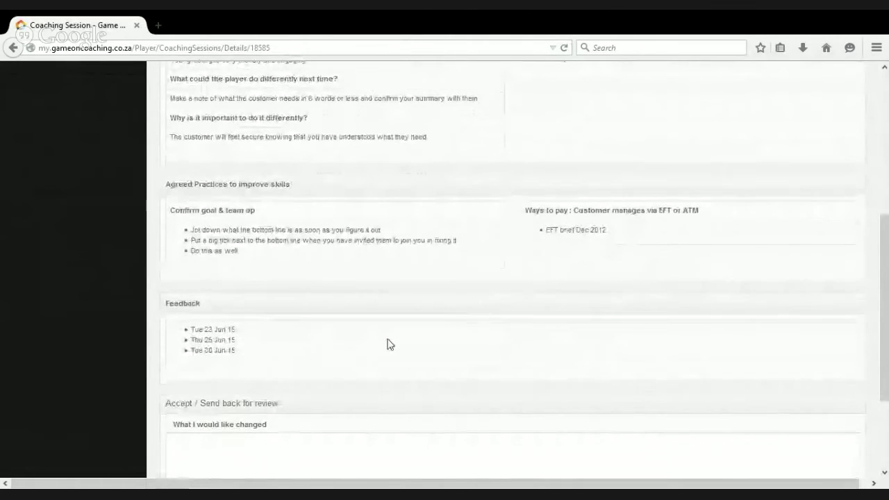
{"action": "scroll", "coordinate": [358, 371], "scroll_direction": "down", "scroll_amount": 5}
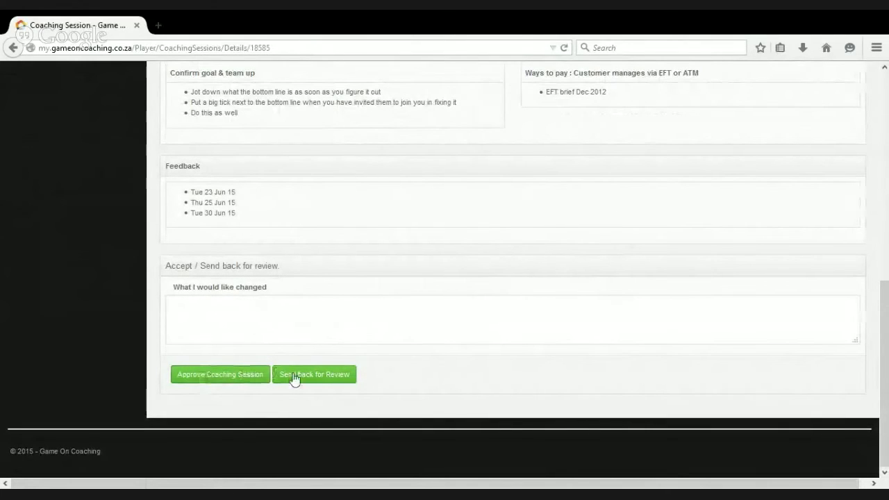
{"action": "left_click", "coordinate": [227, 373]}
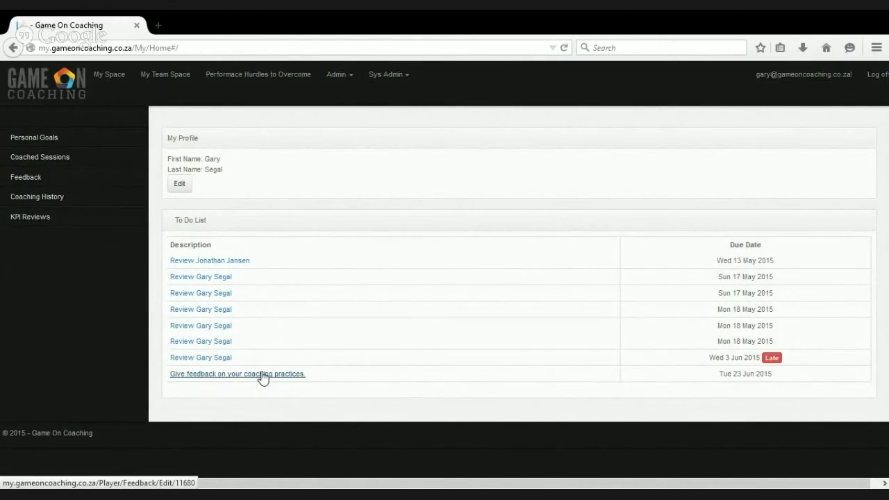
Open the 'Give feedback on your coaching practices' to-do item for the In Bound Calls plan
{"action": "left_click", "coordinate": [263, 377]}
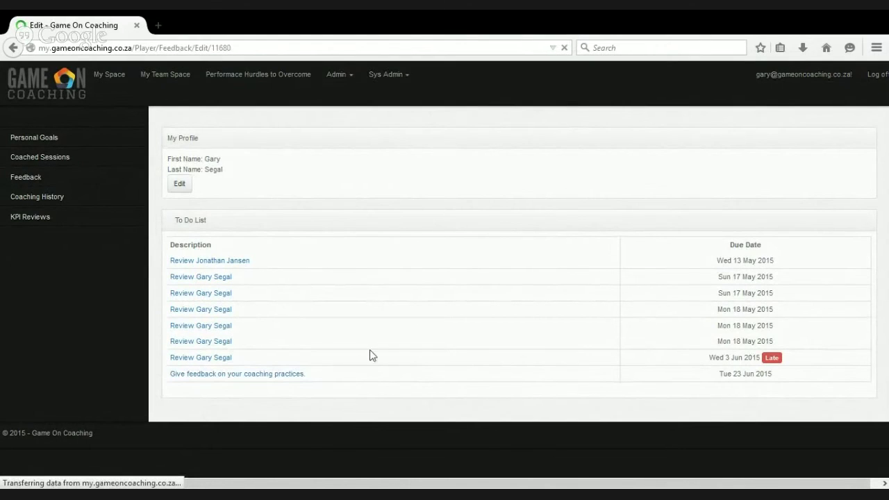
{"action": "scroll", "coordinate": [414, 257], "scroll_direction": "down", "scroll_amount": 3}
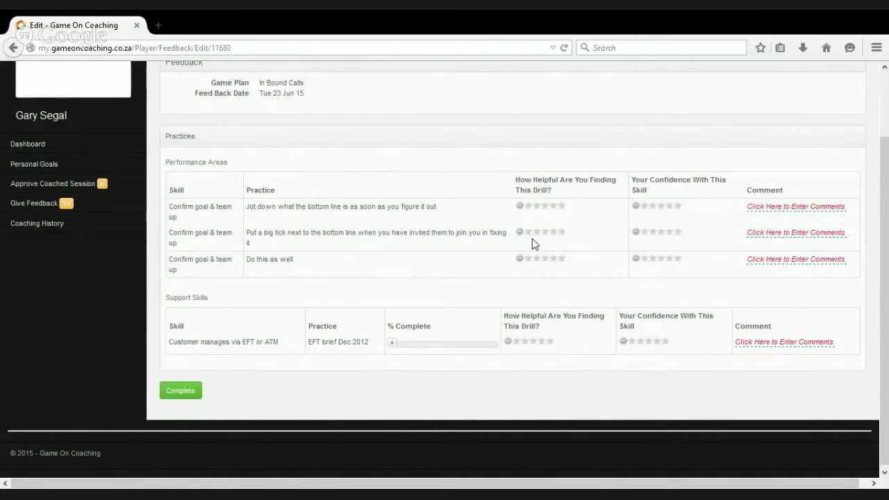
Rate the three drills' helpfulness 3, 3 and 5 stars, and confidence 2 stars each
{"action": "left_click", "coordinate": [544, 205]}
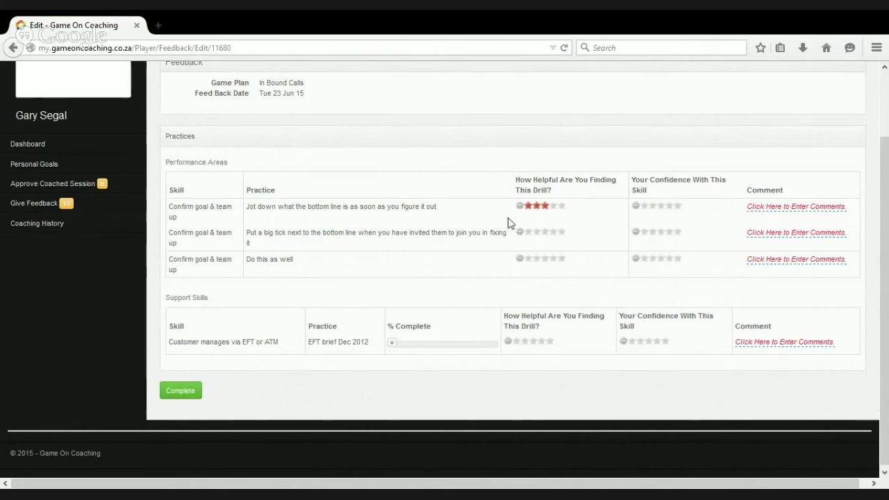
{"action": "left_click", "coordinate": [544, 232]}
{"action": "left_click", "coordinate": [561, 258]}
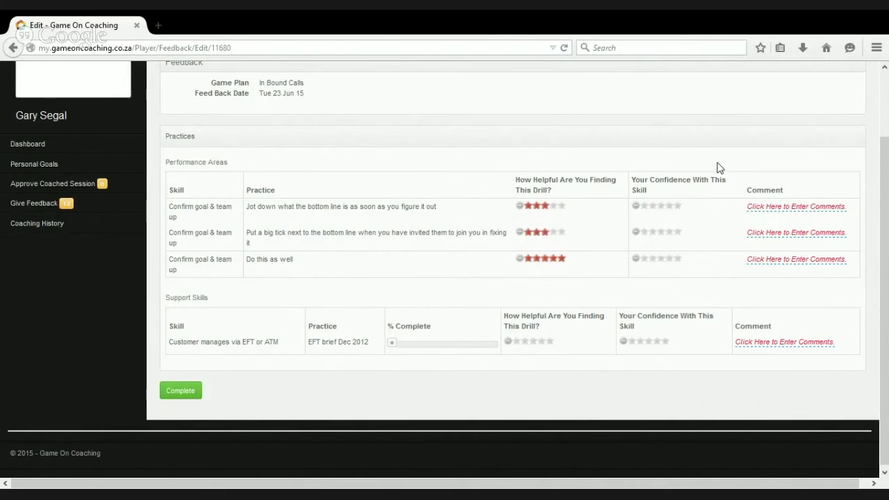
{"action": "left_click", "coordinate": [660, 206]}
{"action": "left_click", "coordinate": [661, 232]}
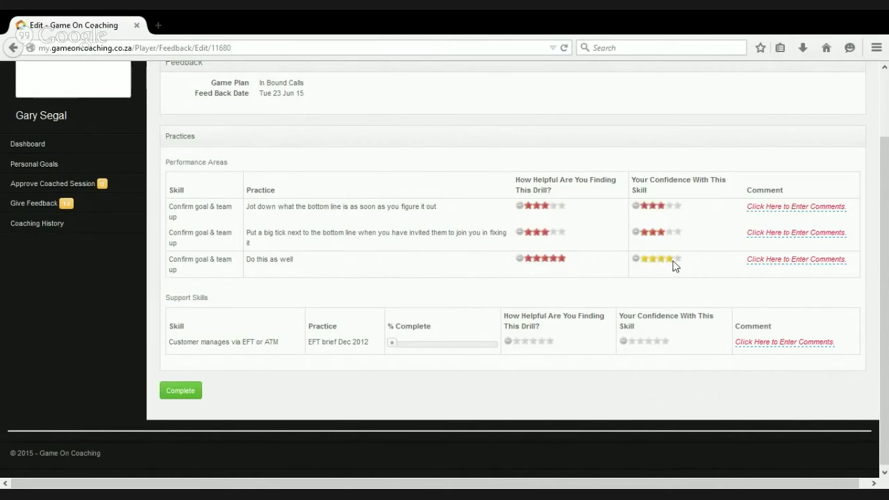
{"action": "left_click", "coordinate": [672, 263]}
{"action": "left_click", "coordinate": [654, 262]}
{"action": "left_click", "coordinate": [652, 234]}
{"action": "left_click", "coordinate": [651, 207]}
Nudge the EFT brief's % complete up and rate it 3 helpfulness, 1 confidence star
{"action": "mouse_move", "coordinate": [392, 343]}
{"action": "left_mouse_down"}
{"action": "mouse_move", "coordinate": [438, 345]}
{"action": "mouse_move", "coordinate": [392, 343]}
{"action": "left_mouse_up"}
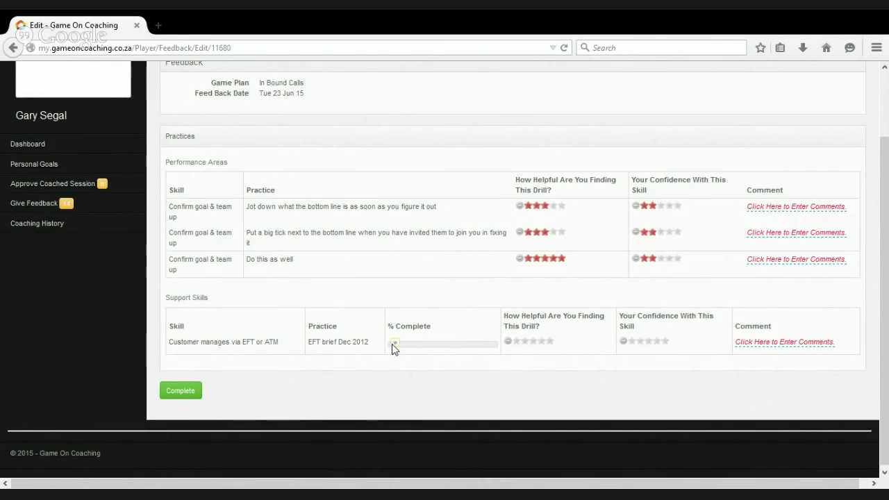
{"action": "left_click", "coordinate": [532, 341]}
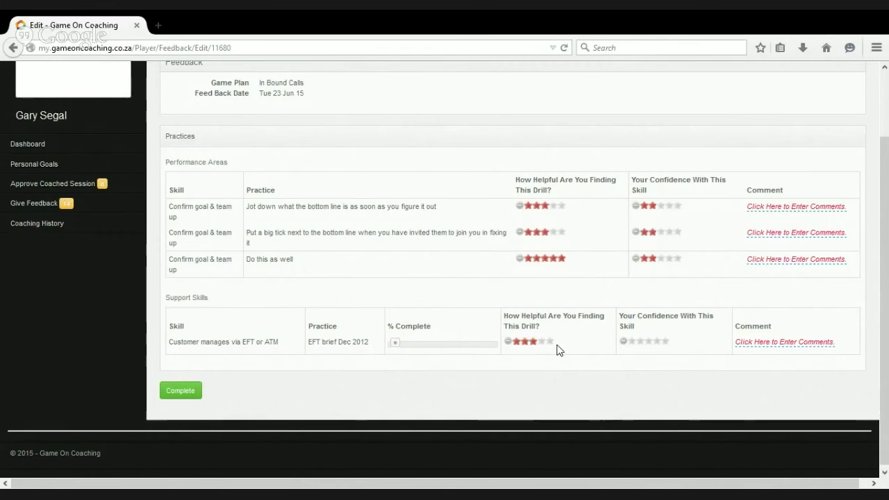
{"action": "left_click", "coordinate": [637, 342]}
{"action": "left_click", "coordinate": [633, 342]}
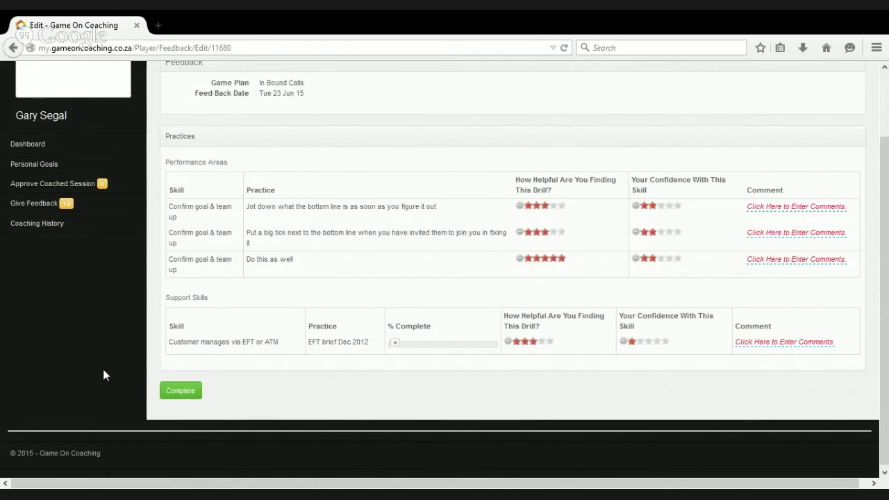
Submit the rated feedback form with the green Complete button
{"action": "left_click", "coordinate": [179, 391]}
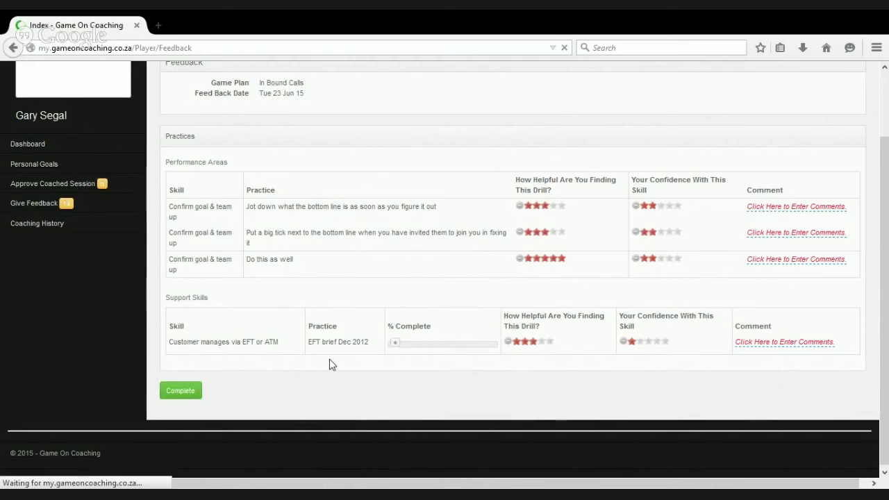